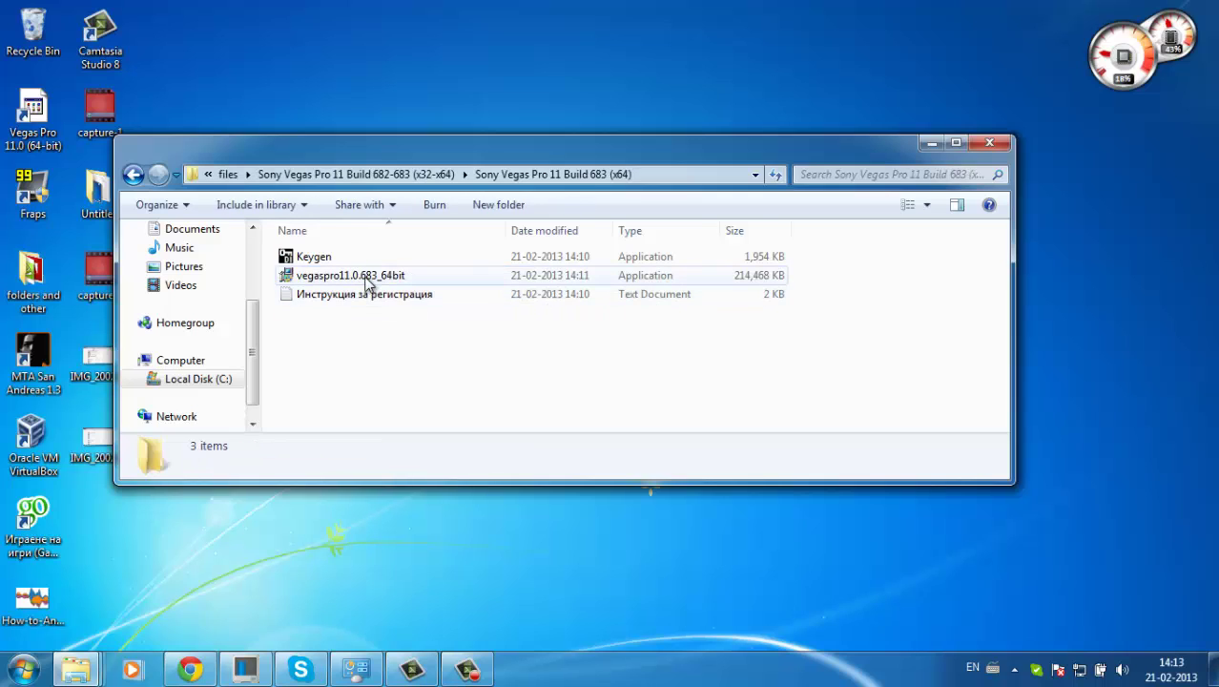
# - Start the vegaspro11.0.683_64bit installer in English and choose to install the current version instead of downloading a newer one
pyautogui.doubleClick(365, 277)
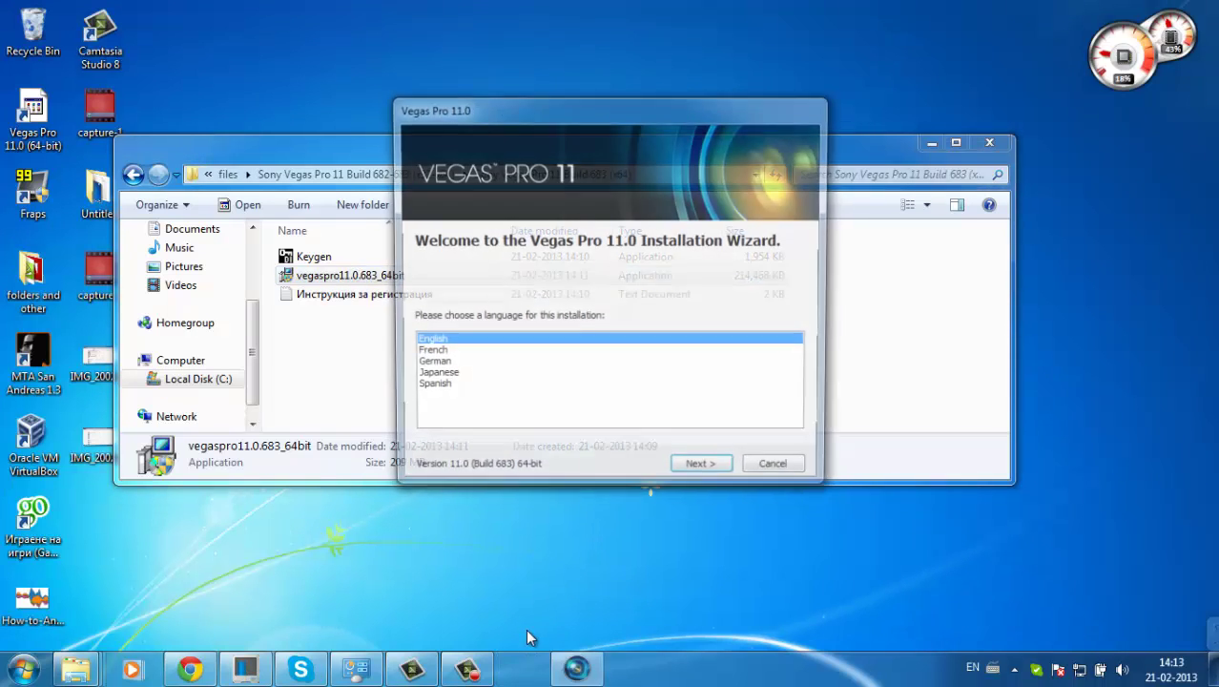
pyautogui.click(723, 475)
pyautogui.click(467, 355)
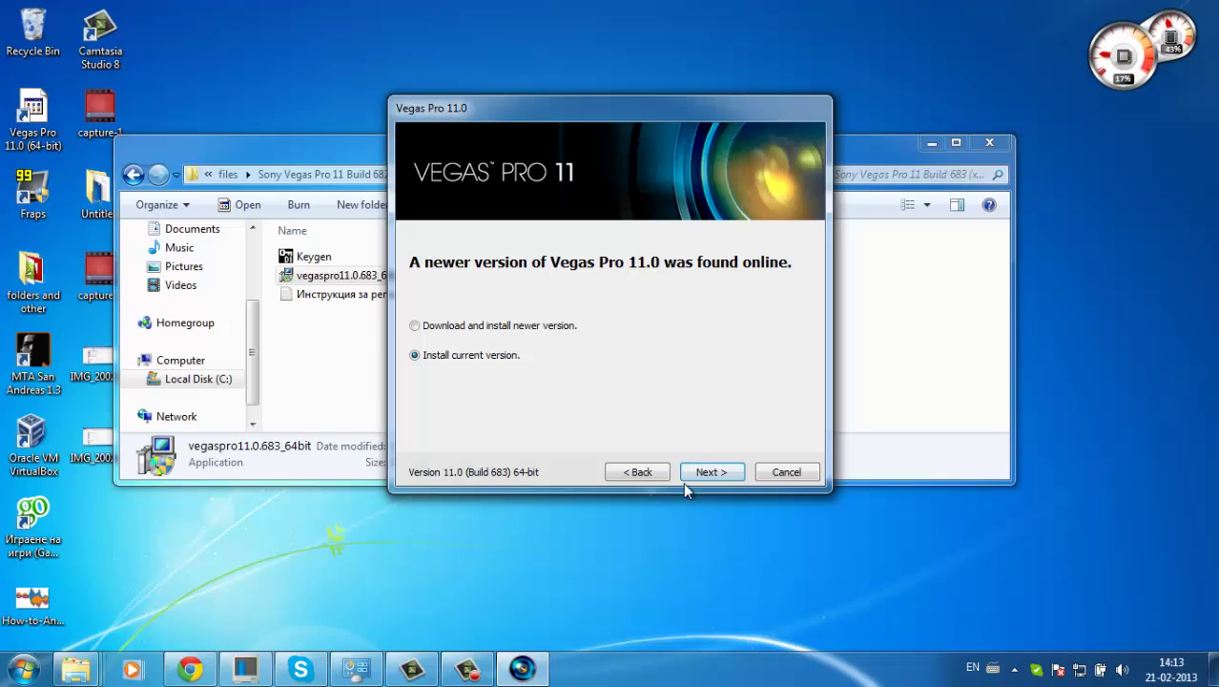
pyautogui.click(708, 474)
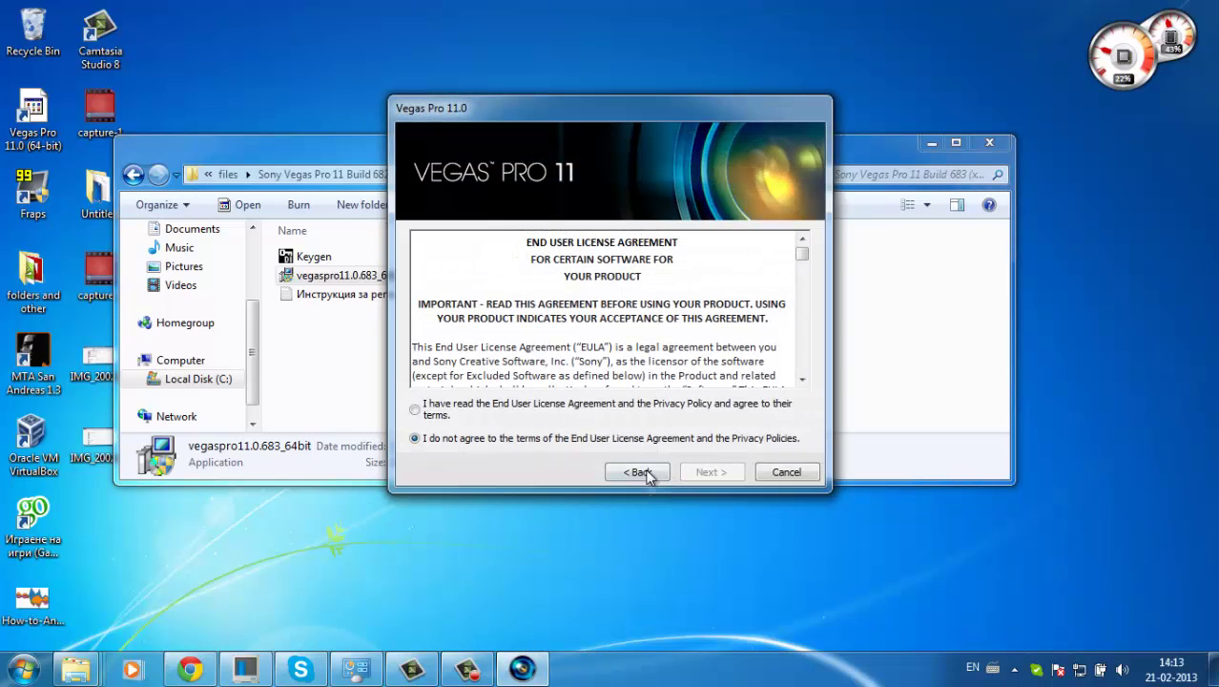
# - Accept the license agreement, enable the desktop shortcut, and install Vegas Pro 11.0 to its default folder, then finish the wizard
pyautogui.click(498, 410)
pyautogui.click(708, 471)
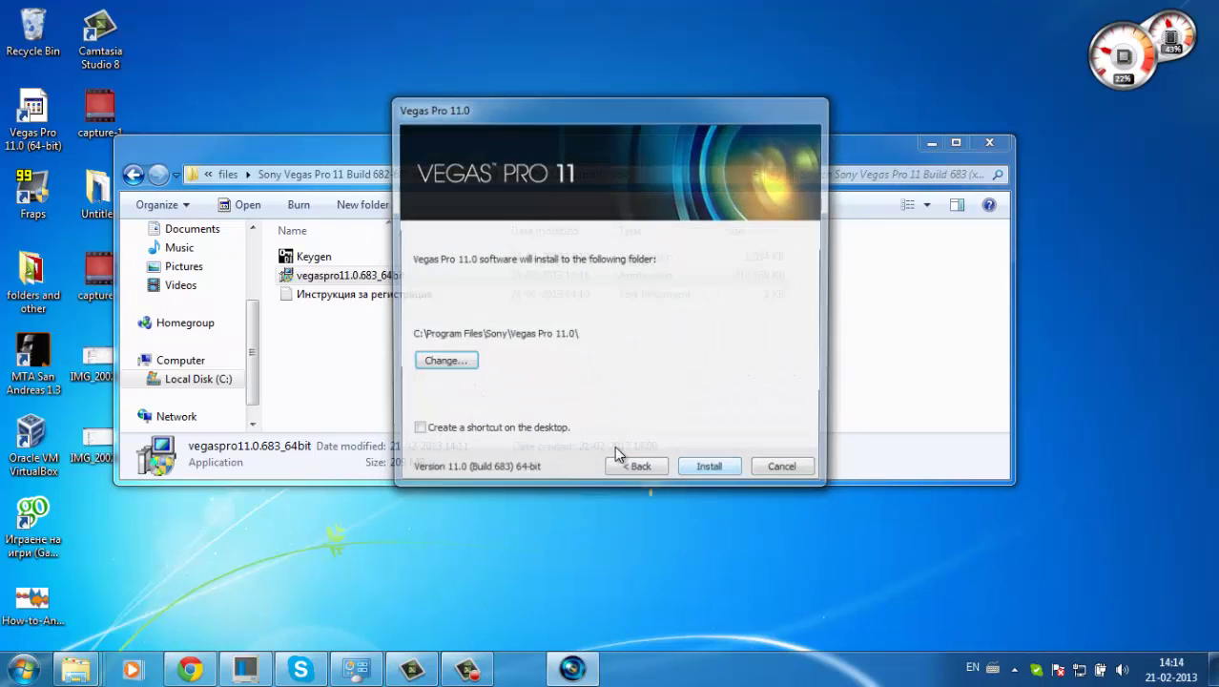
pyautogui.click(499, 431)
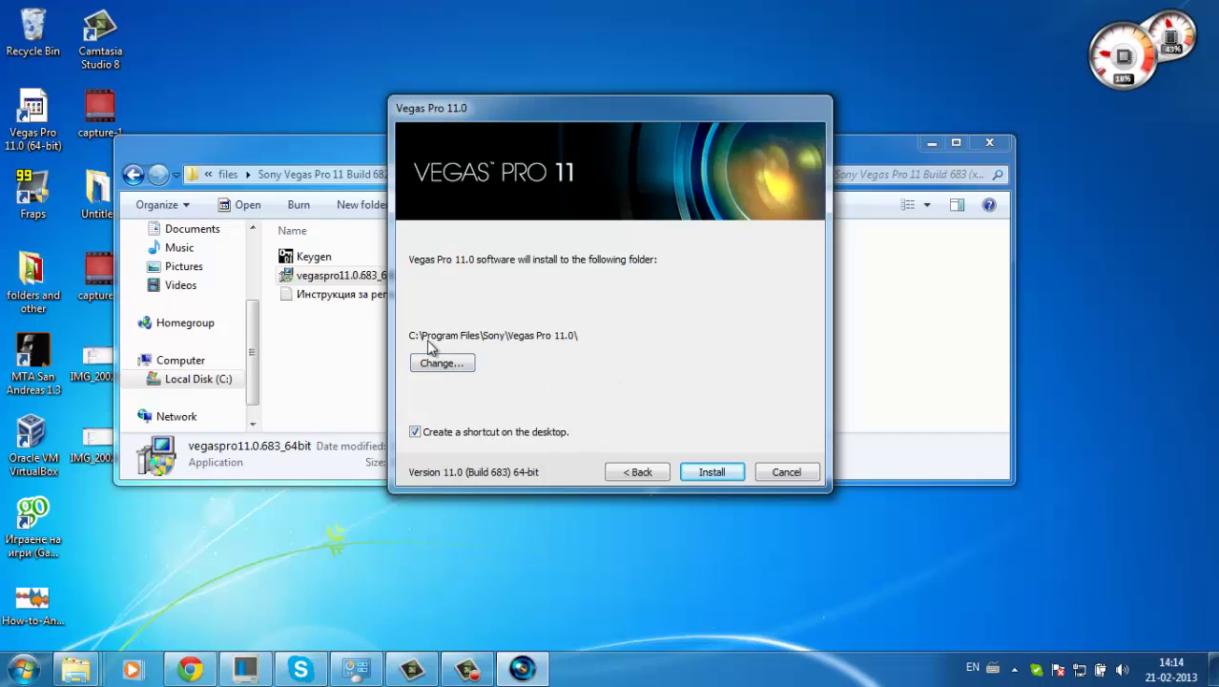
pyautogui.click(711, 472)
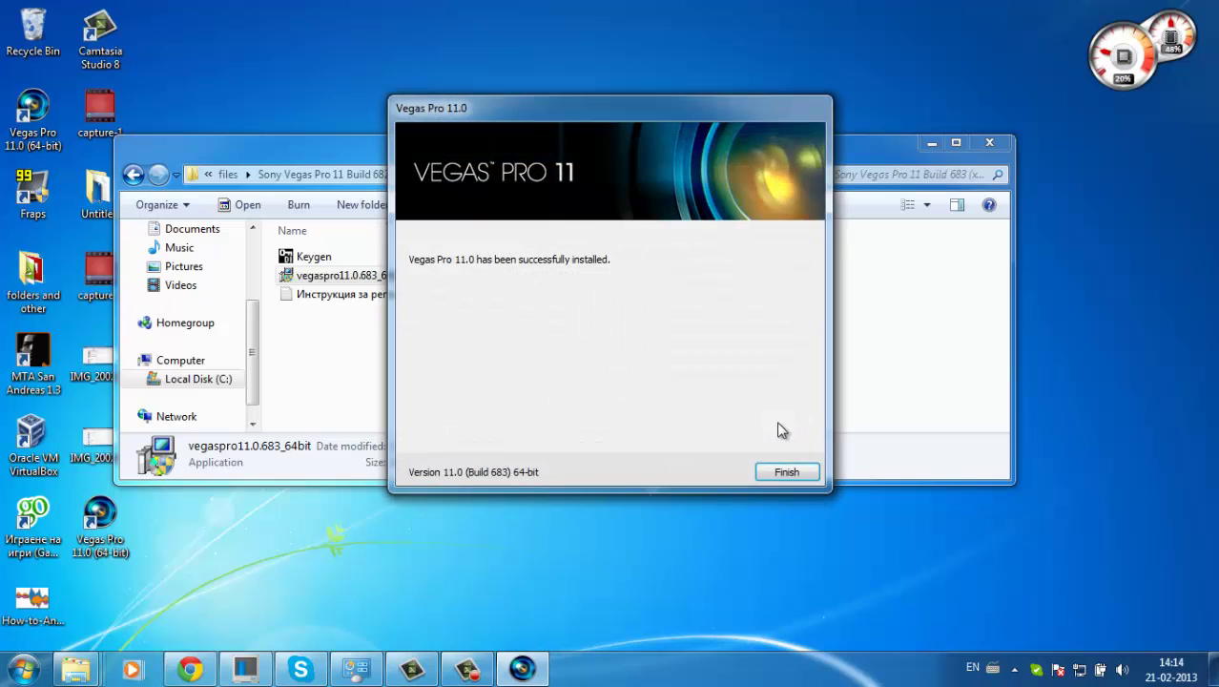
pyautogui.click(790, 470)
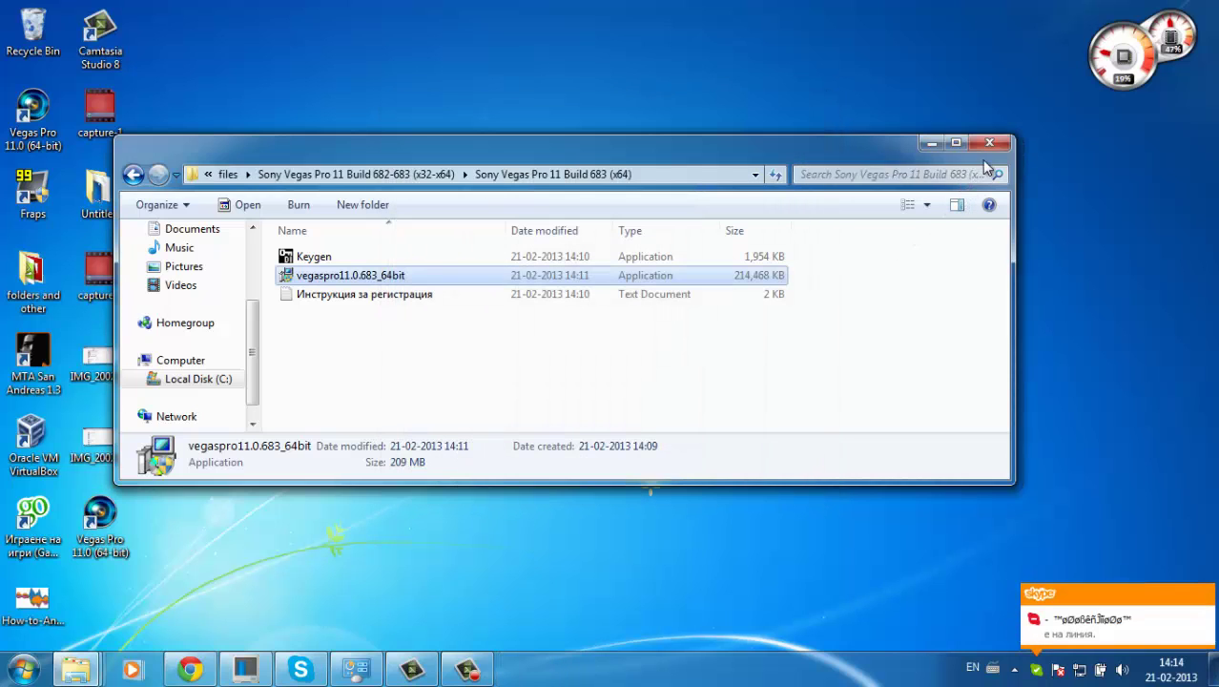
# - Copy the Keygen application file from the Sony Vegas Pro 11 Build 683 (x64) folder
pyautogui.moveTo(511, 155); pyautogui.dragTo(728, 162)
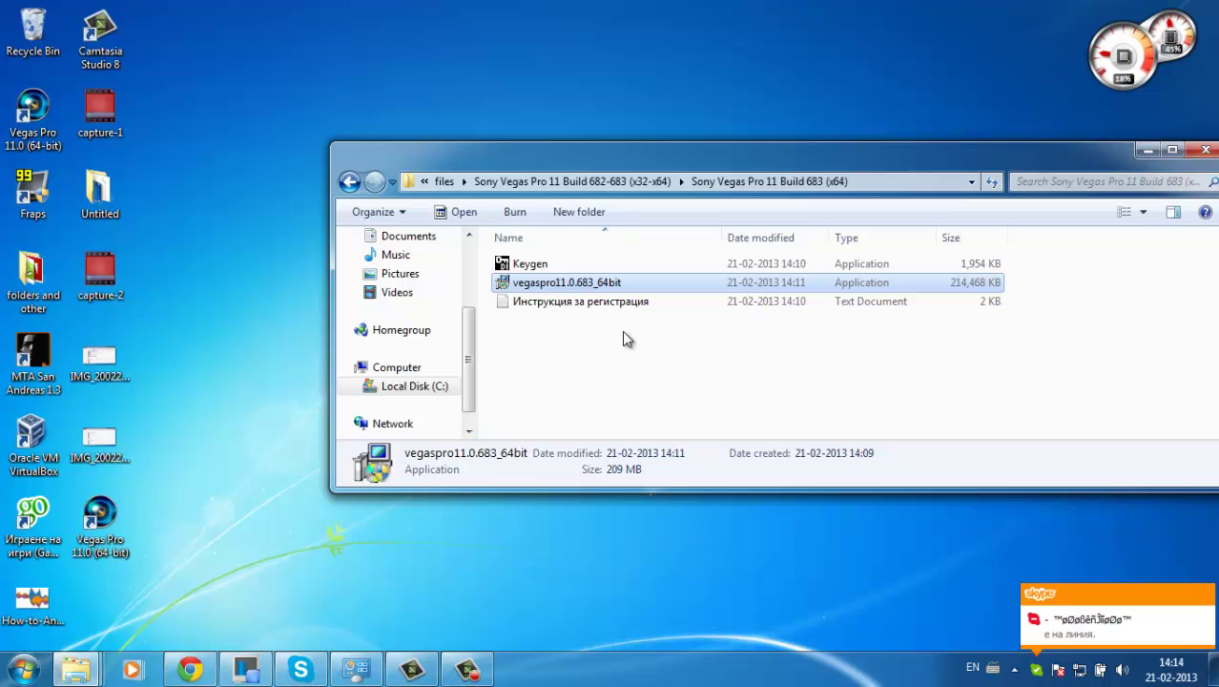
pyautogui.doubleClick(579, 262)
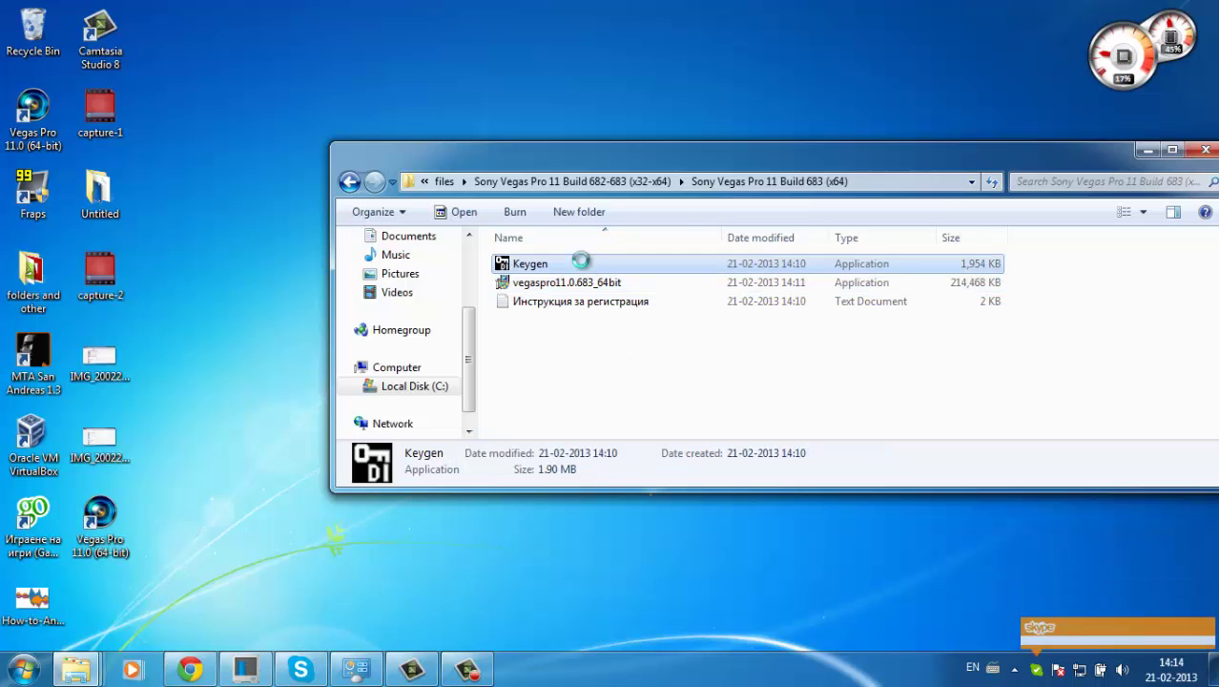
pyautogui.rightClick(580, 261)
pyautogui.click(622, 540)
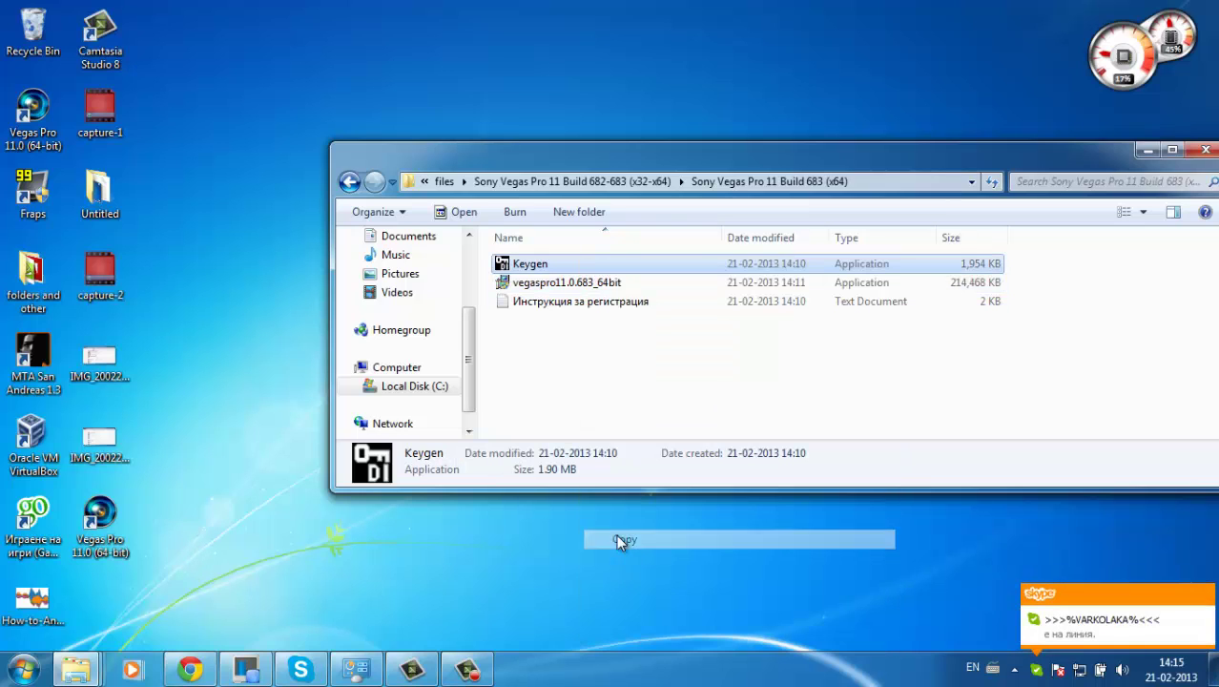
# - Go to the installation folder C:\Program Files\Sony\Vegas Pro 11.0
pyautogui.click(397, 383)
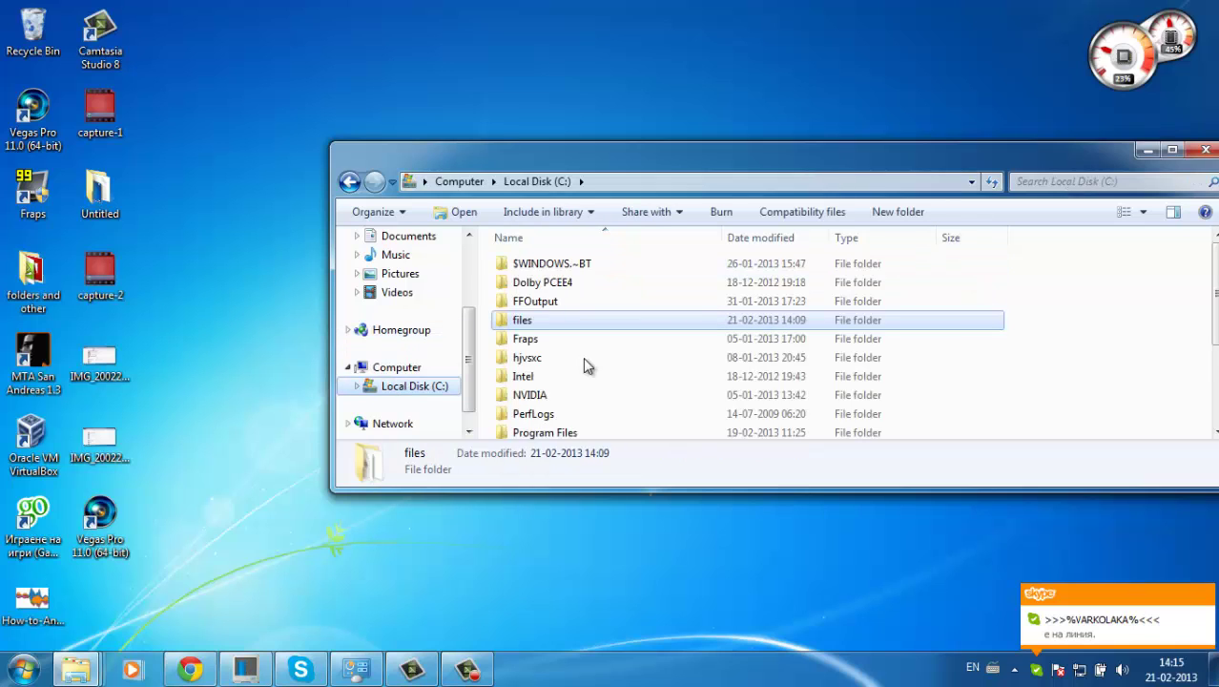
pyautogui.click(609, 376)
pyautogui.scroll(-1, 609, 376)
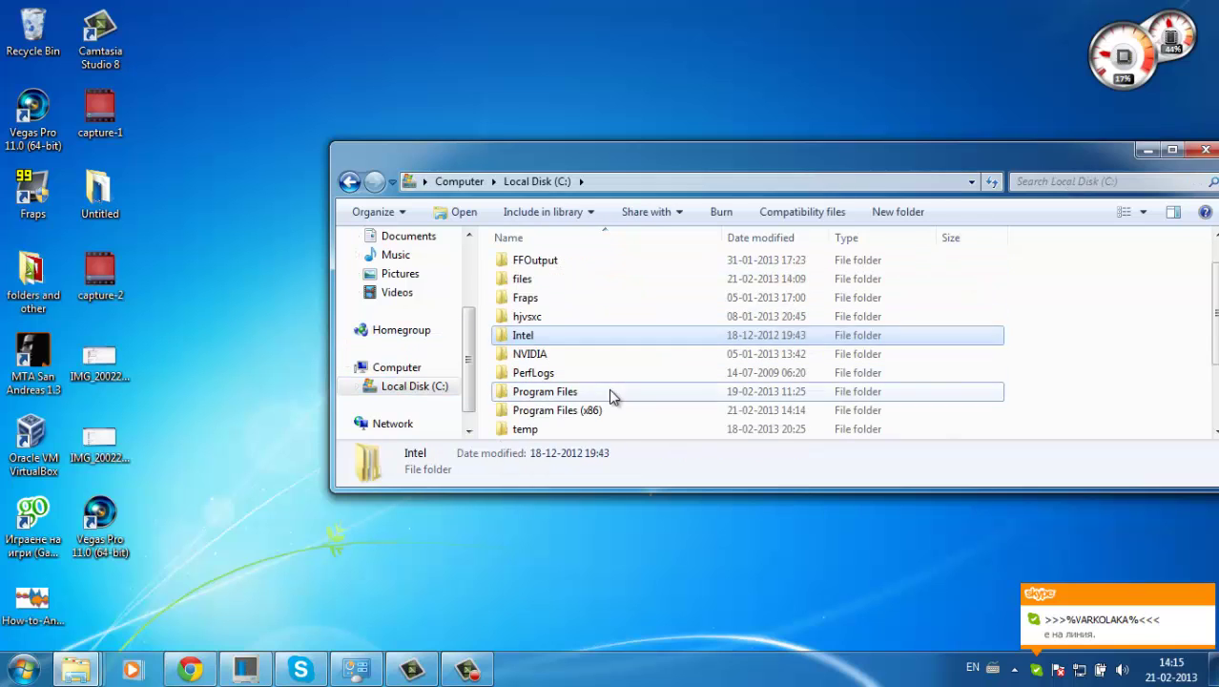
pyautogui.doubleClick(609, 389)
pyautogui.click(610, 393)
pyautogui.scroll(-5, 610, 391)
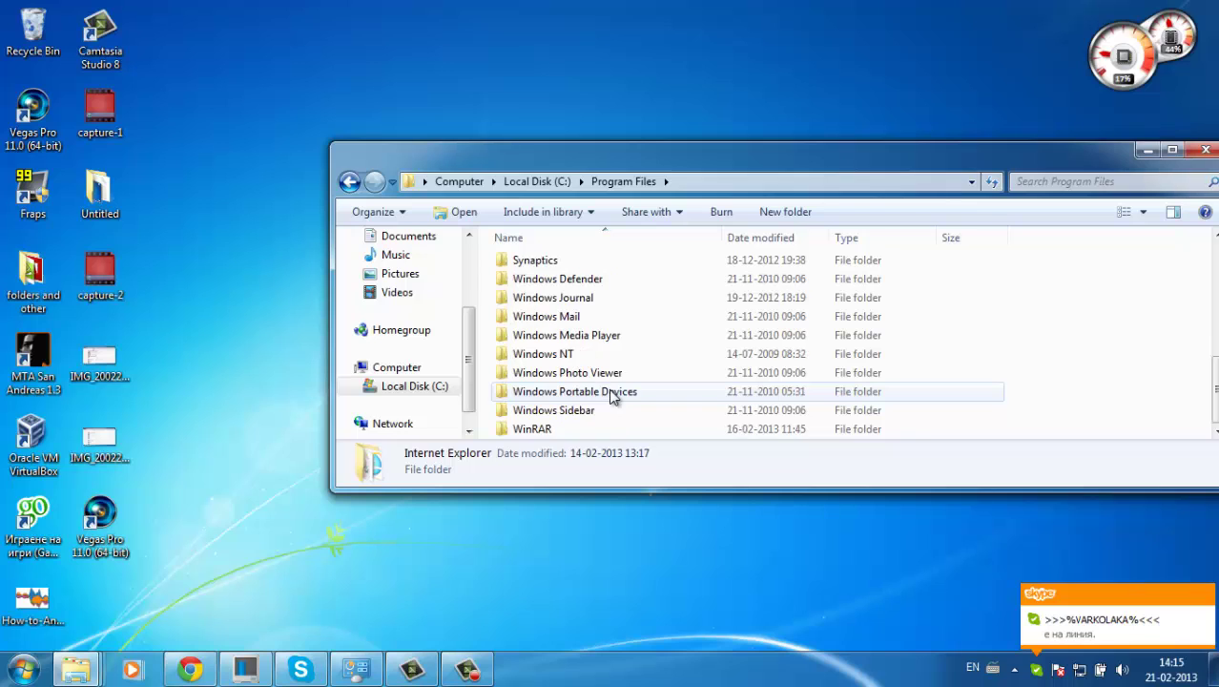
pyautogui.scroll(6, 607, 389)
pyautogui.scroll(-1, 607, 395)
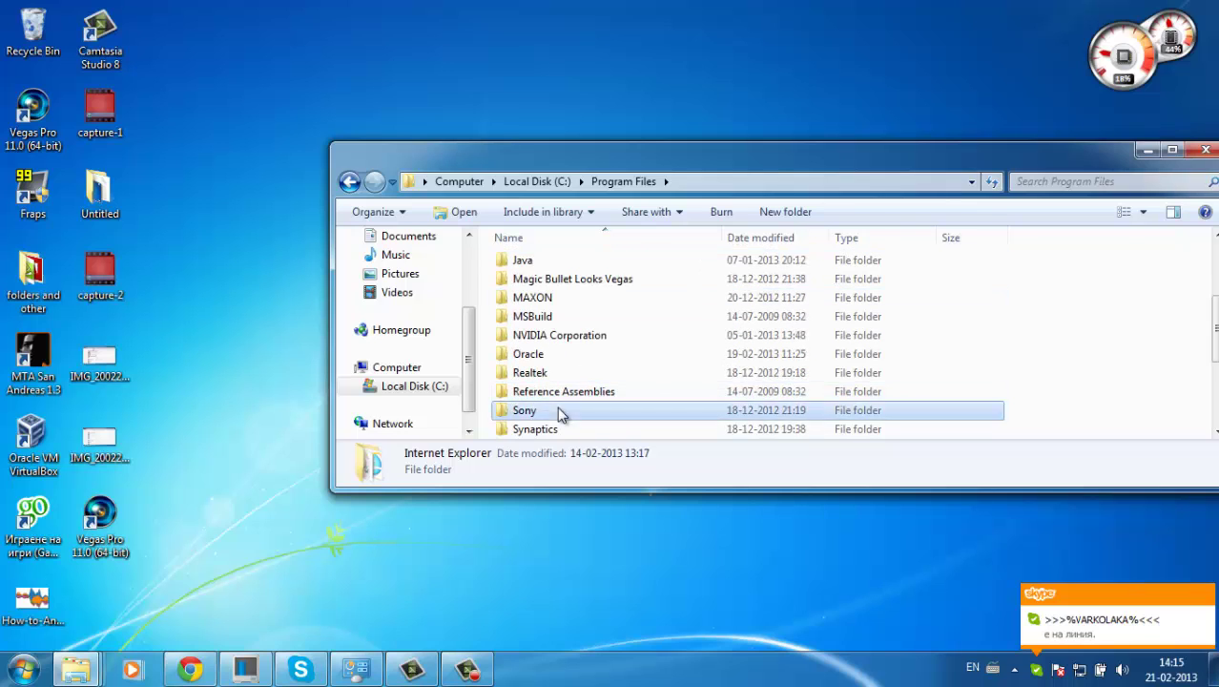
pyautogui.doubleClick(558, 410)
pyautogui.doubleClick(553, 265)
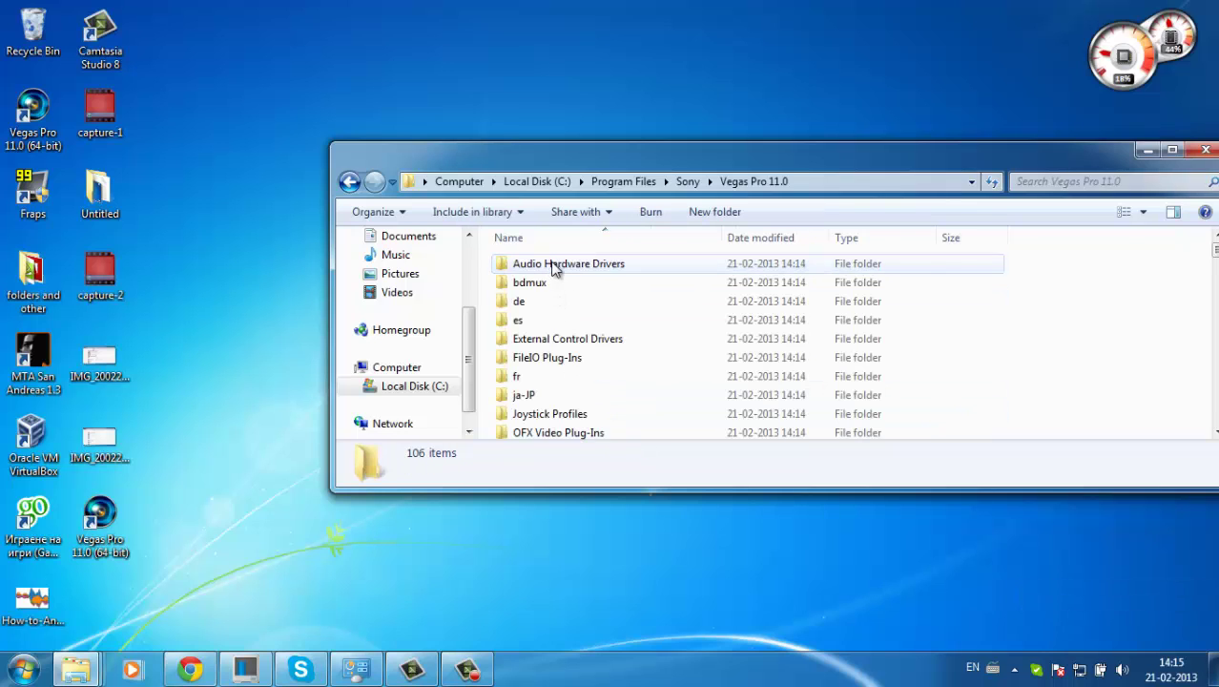
# - Paste the copied Keygen file into the Vegas Pro 11.0 folder, granting administrator permission
pyautogui.rightClick(1085, 344)
pyautogui.click(1080, 455)
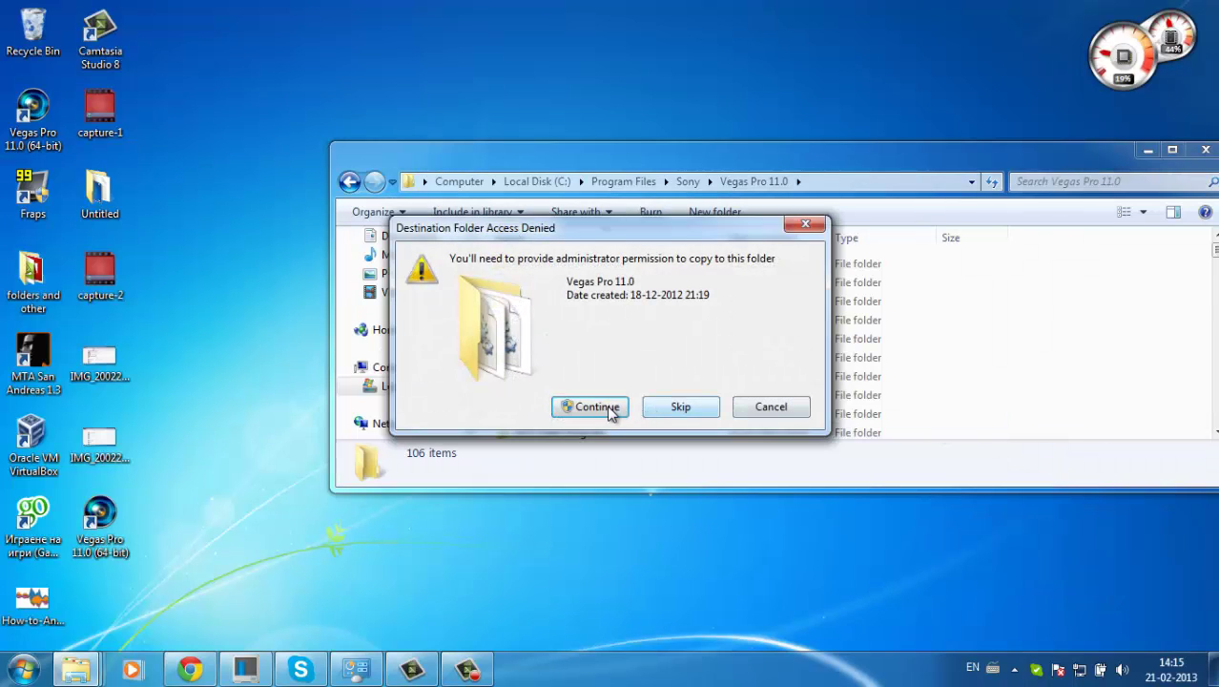
pyautogui.click(608, 408)
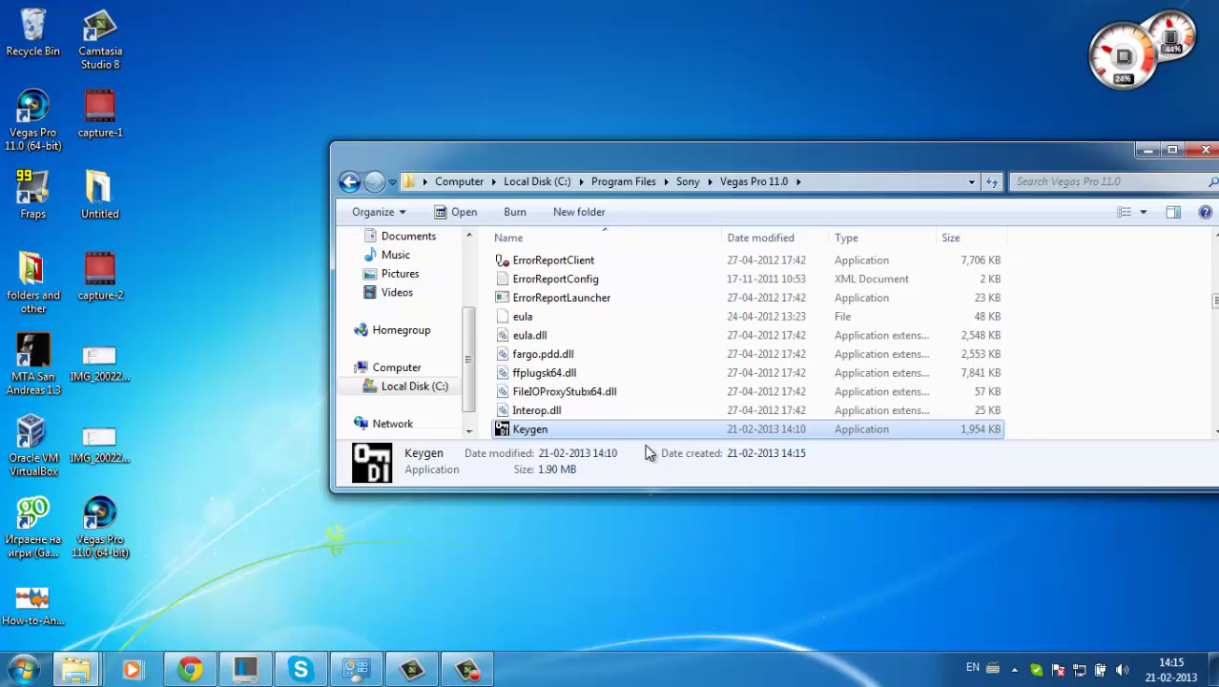
# - Try to run the pasted Keygen file as administrator and dismiss the resulting dialog
pyautogui.rightClick(626, 431)
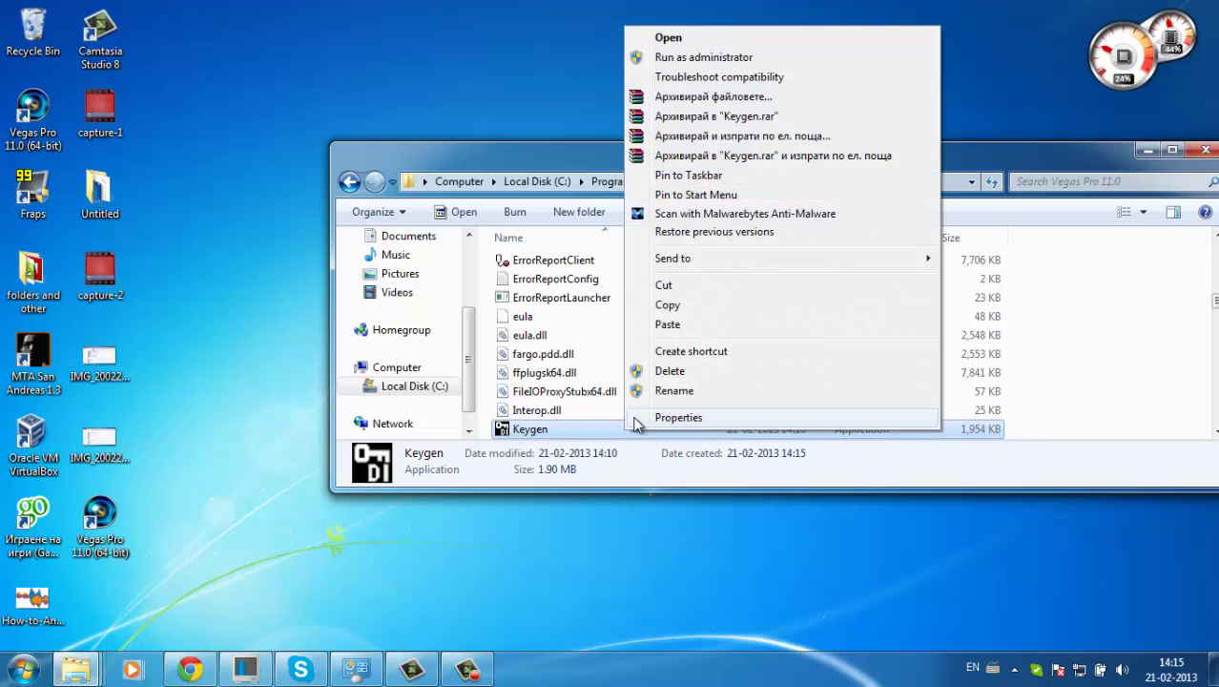
pyautogui.click(723, 58)
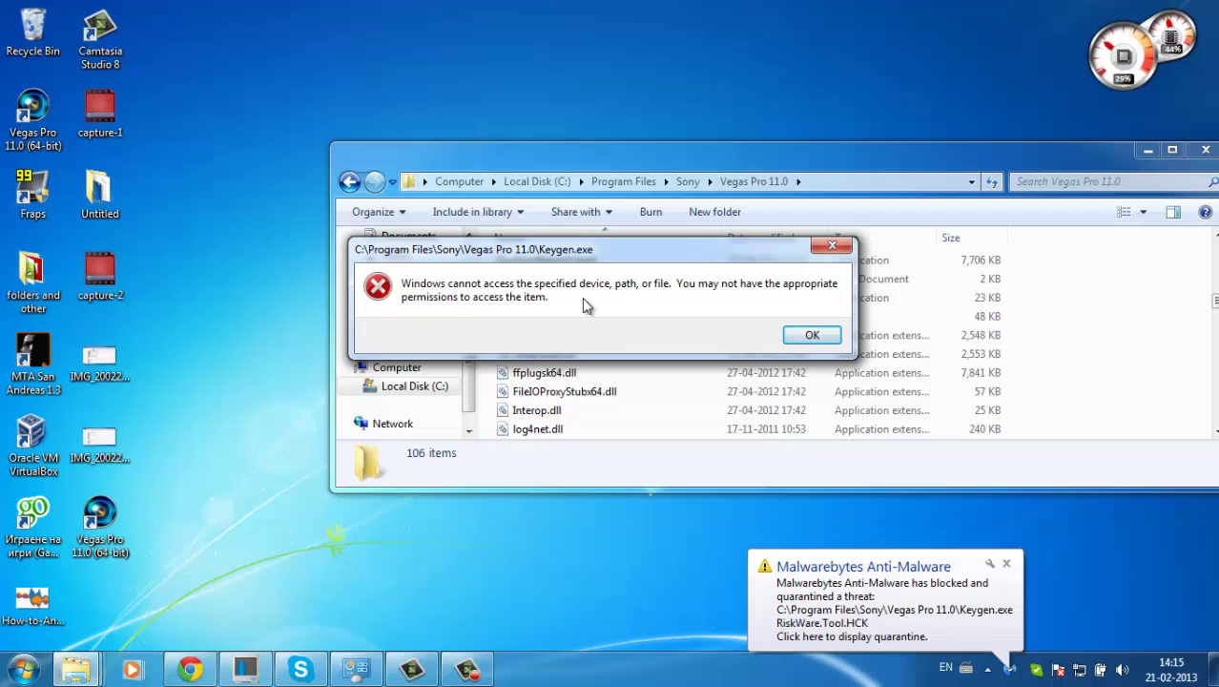
pyautogui.click(809, 334)
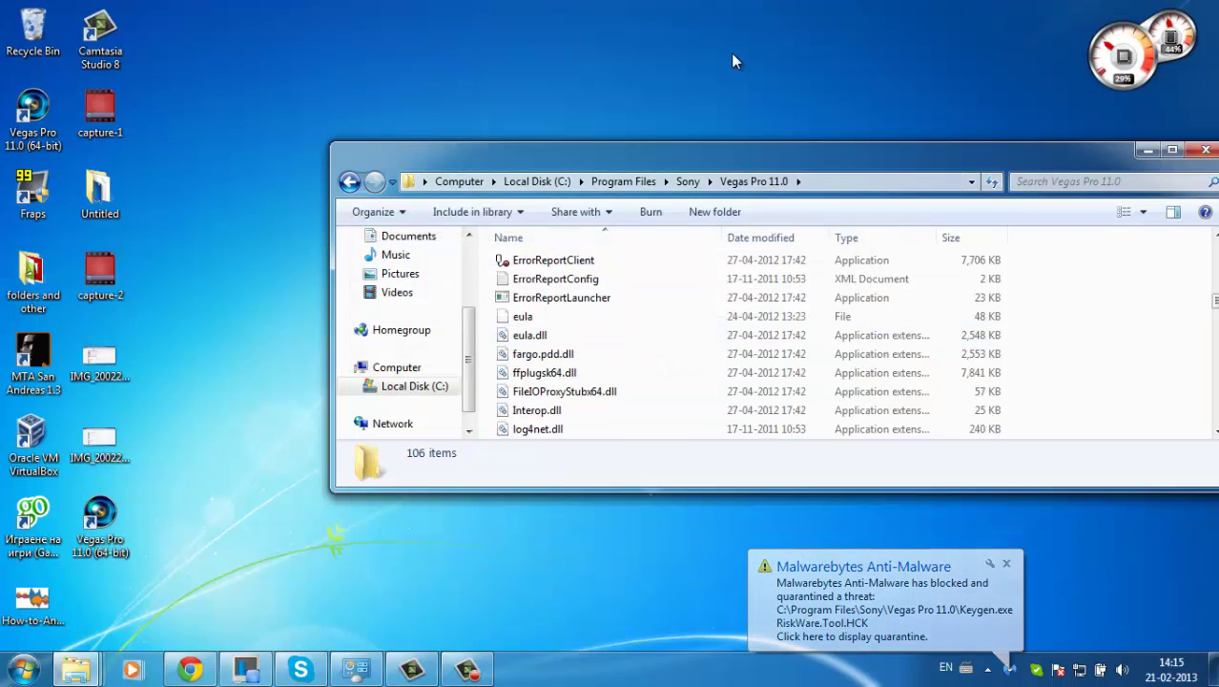
# - Look through the Vegas Pro 11.0 folder's contents for the Keygen file
pyautogui.scroll(-2, 964, 332)
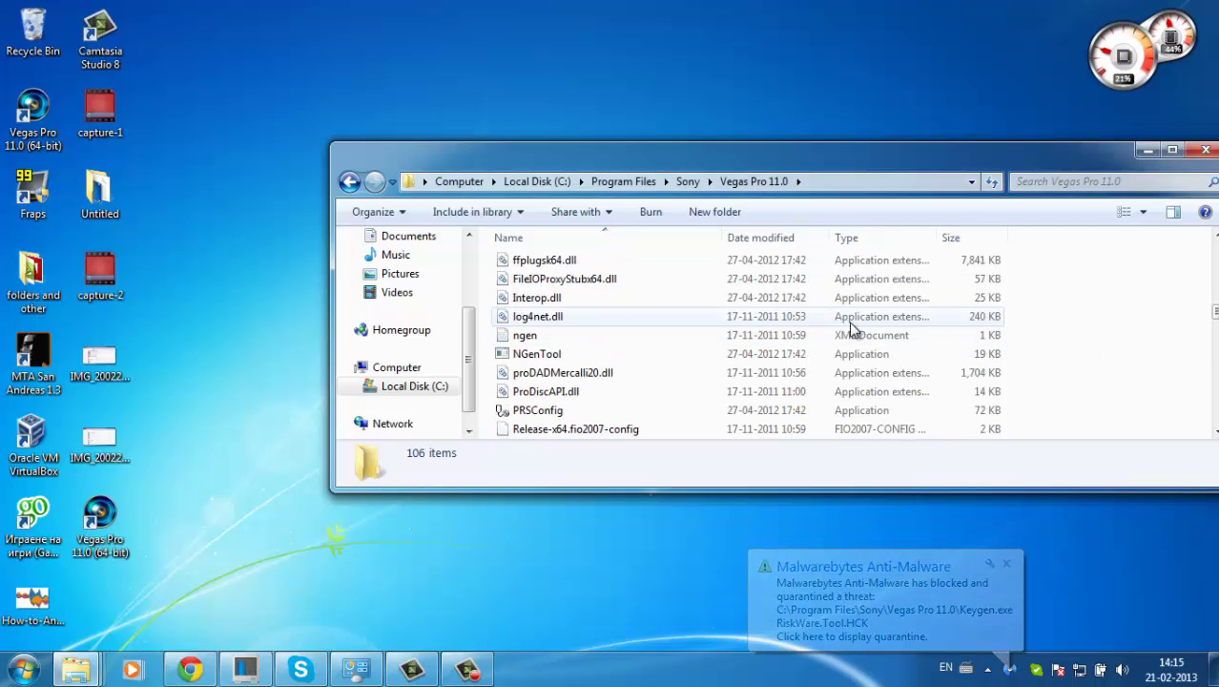
pyautogui.scroll(-7, 835, 322)
pyautogui.scroll(-12, 835, 323)
pyautogui.scroll(10, 810, 320)
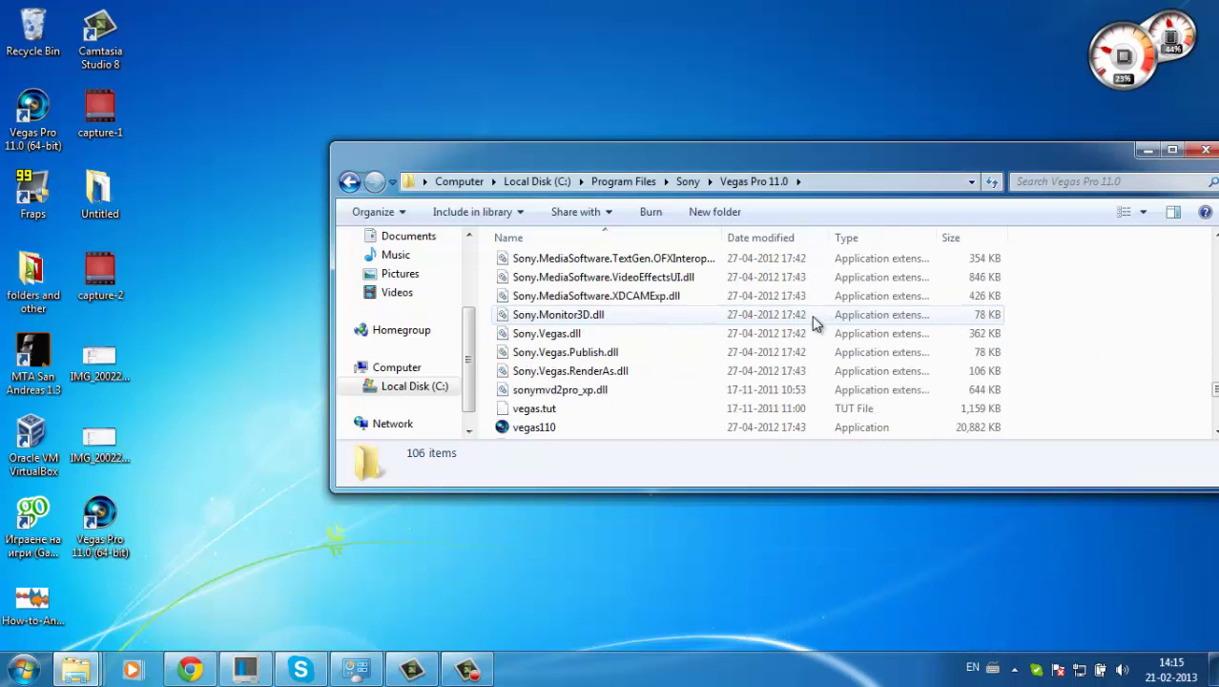
pyautogui.scroll(20, 805, 317)
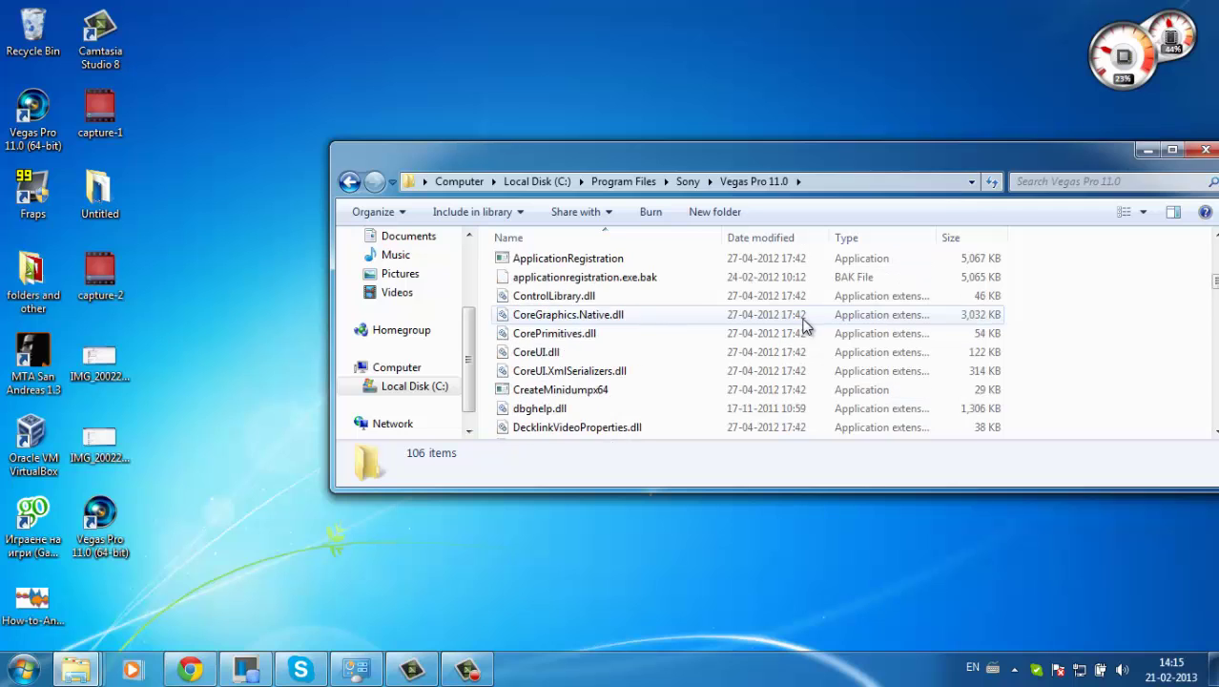
pyautogui.scroll(2, 804, 325)
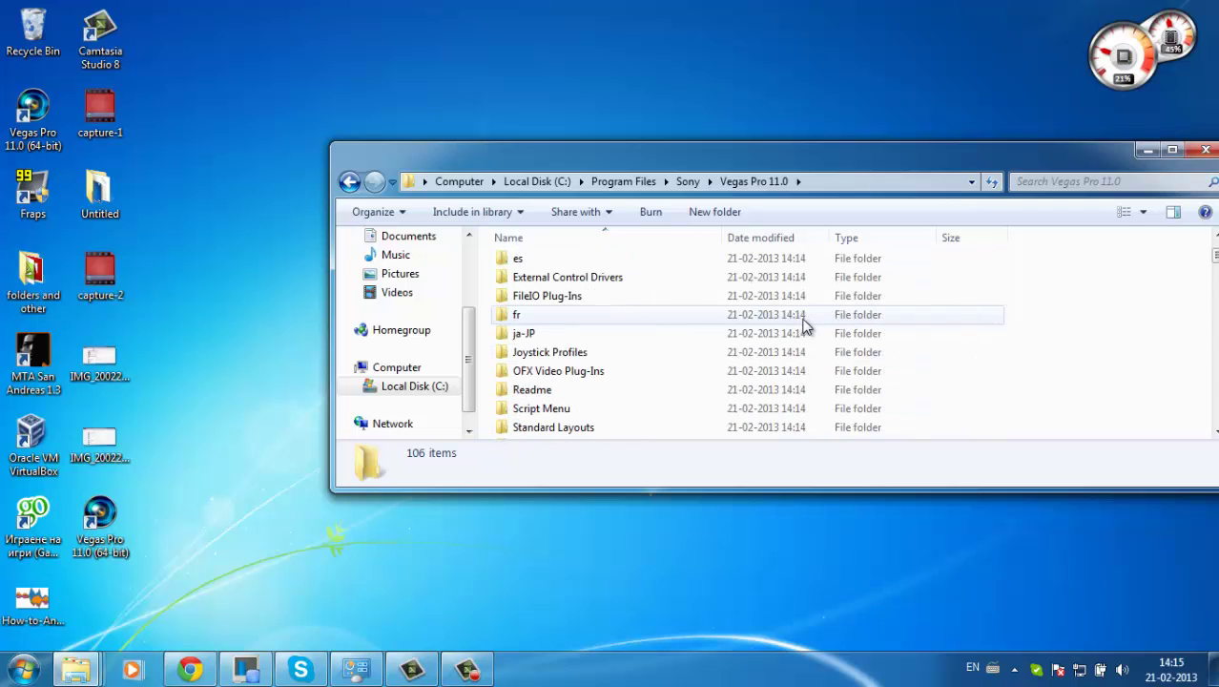
# - Switch to Malwarebytes Anti-Malware, turn off filesystem protection and malicious website blocking, and close its window
pyautogui.click(1012, 669)
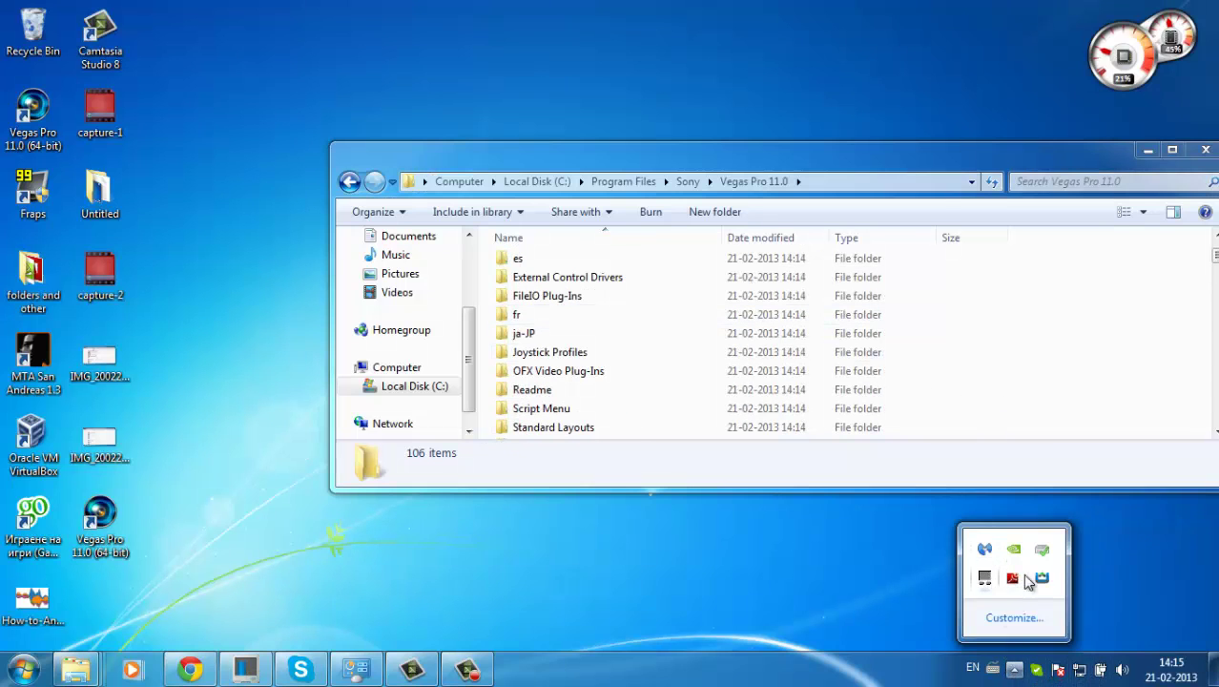
pyautogui.click(984, 556)
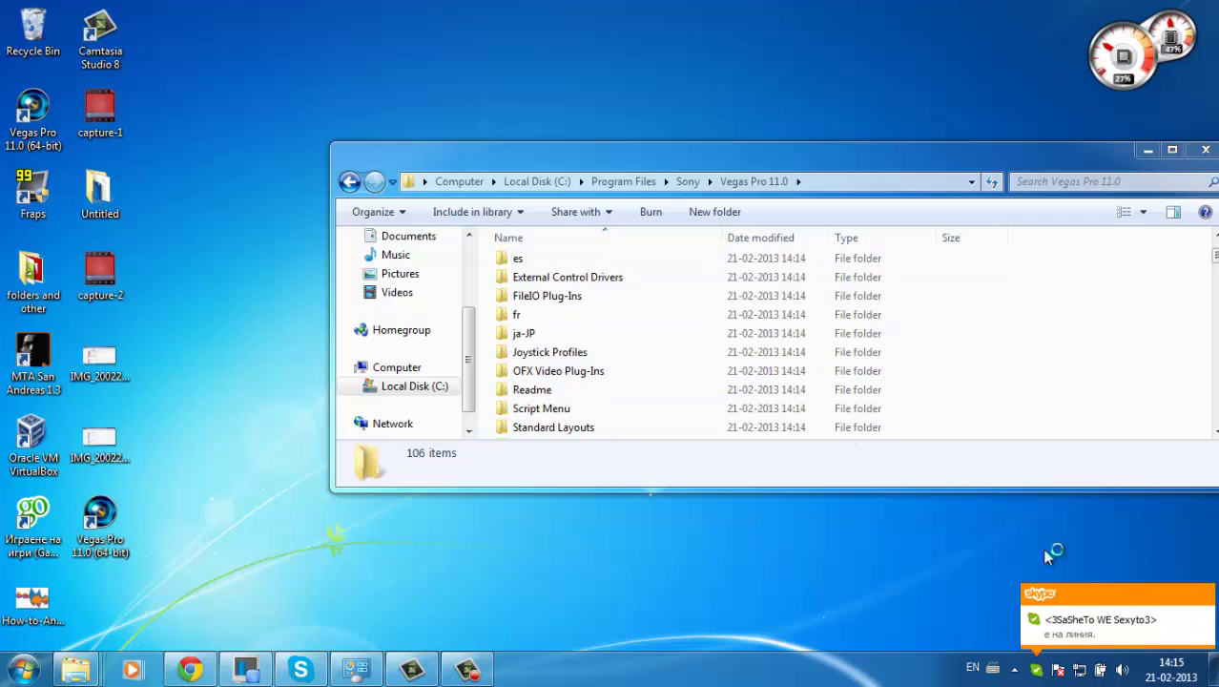
pyautogui.click(1203, 597)
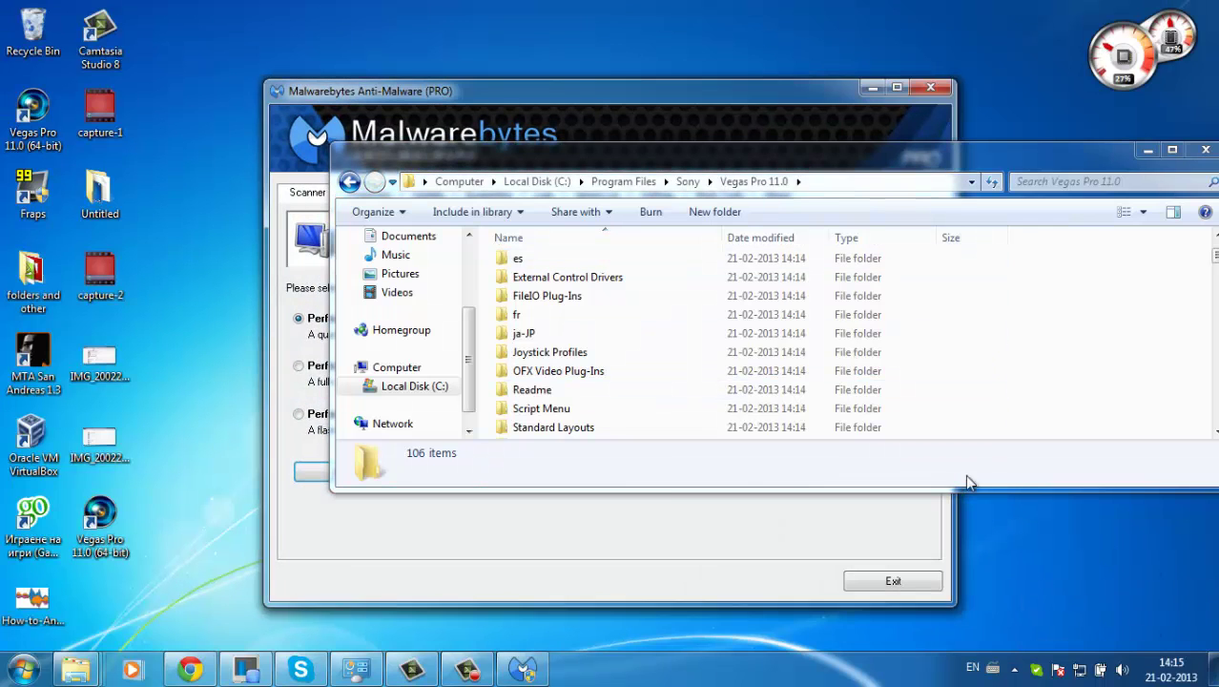
pyautogui.click(570, 90)
pyautogui.click(367, 198)
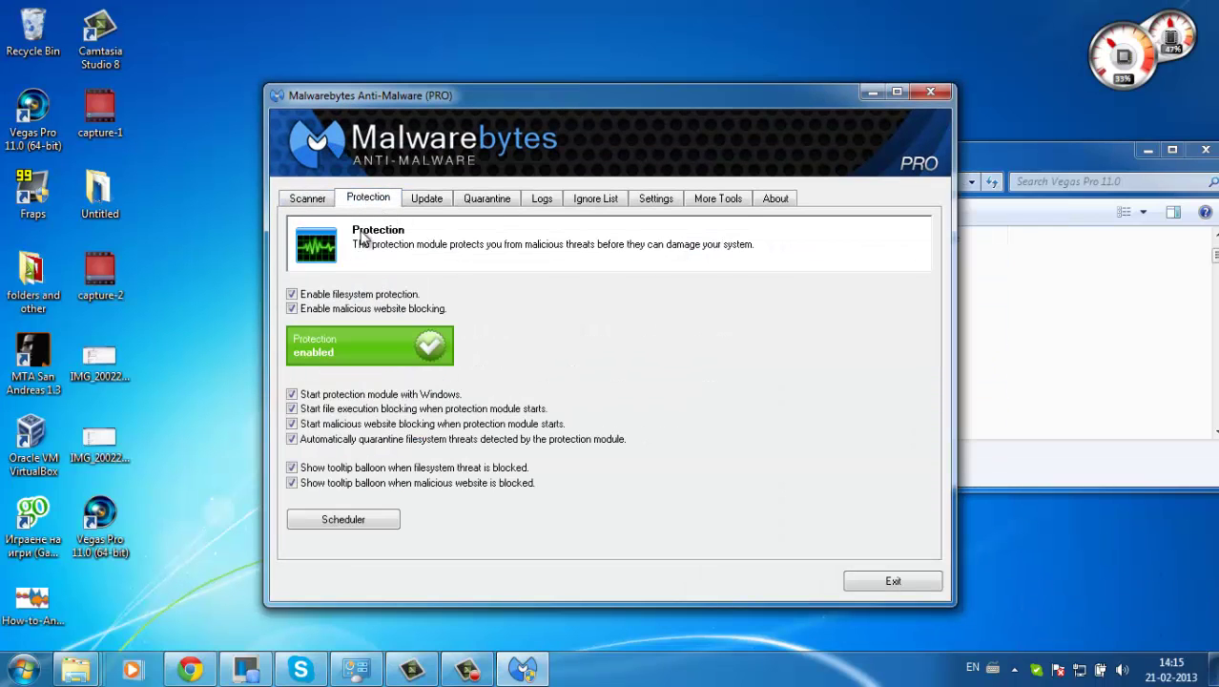
pyautogui.click(292, 295)
pyautogui.click(292, 309)
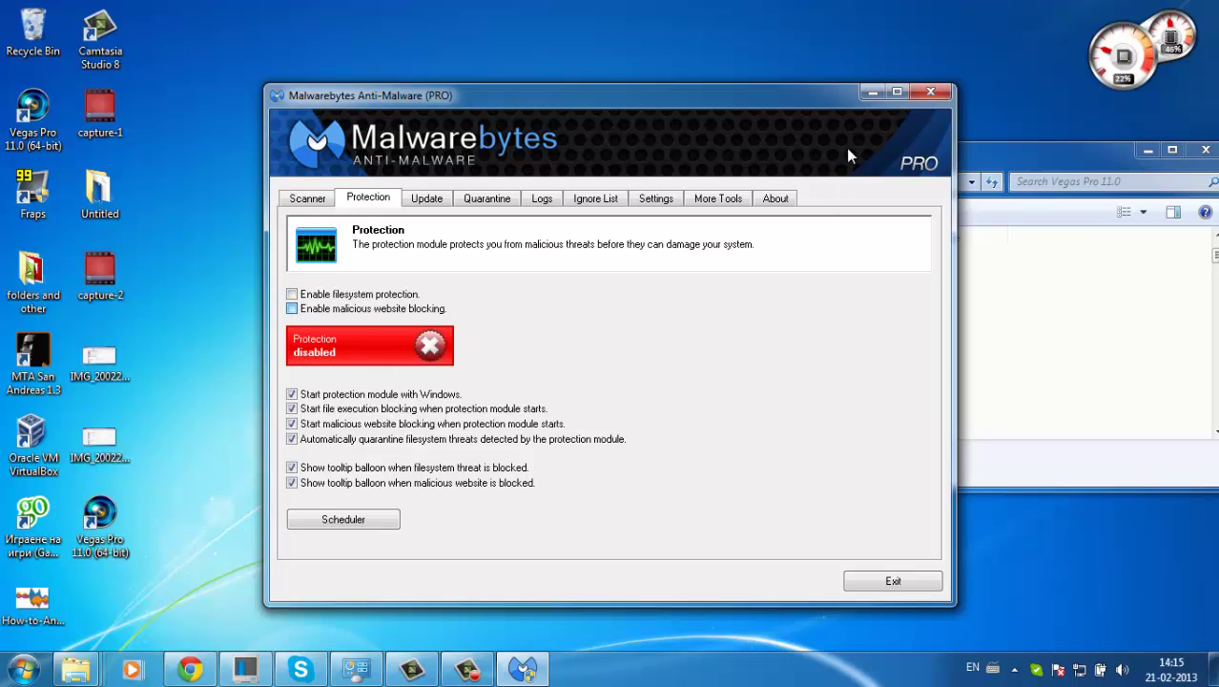
pyautogui.click(933, 94)
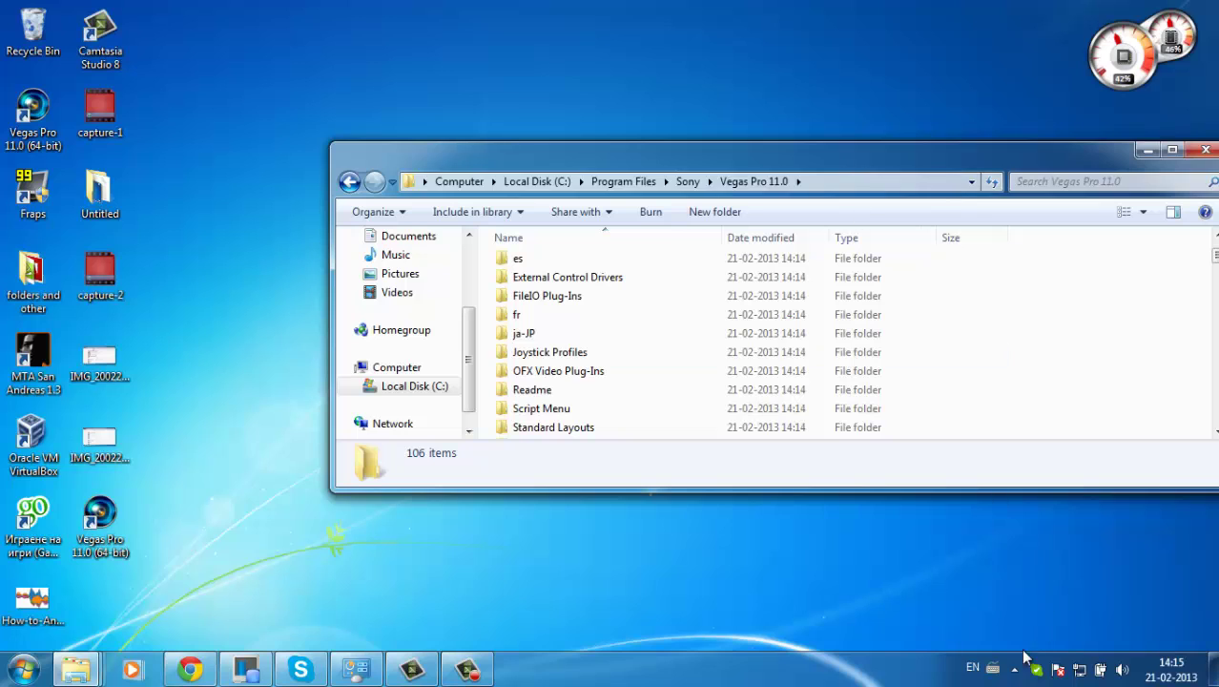
pyautogui.click(1015, 668)
pyautogui.click(1039, 362)
# - Copy the Keygen file from the Sony Vegas Pro 11 Build 683 (x64) folder again and return to the Vegas Pro 11.0 folder
pyautogui.moveTo(88, 673)
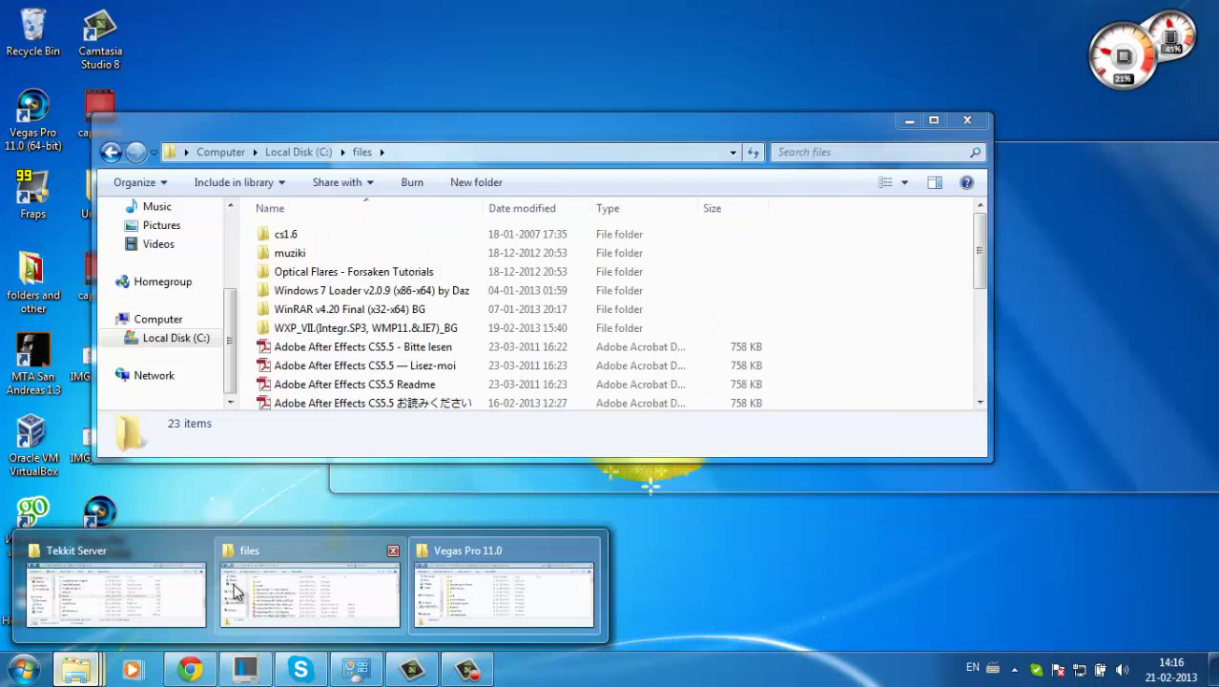
pyautogui.click(229, 596)
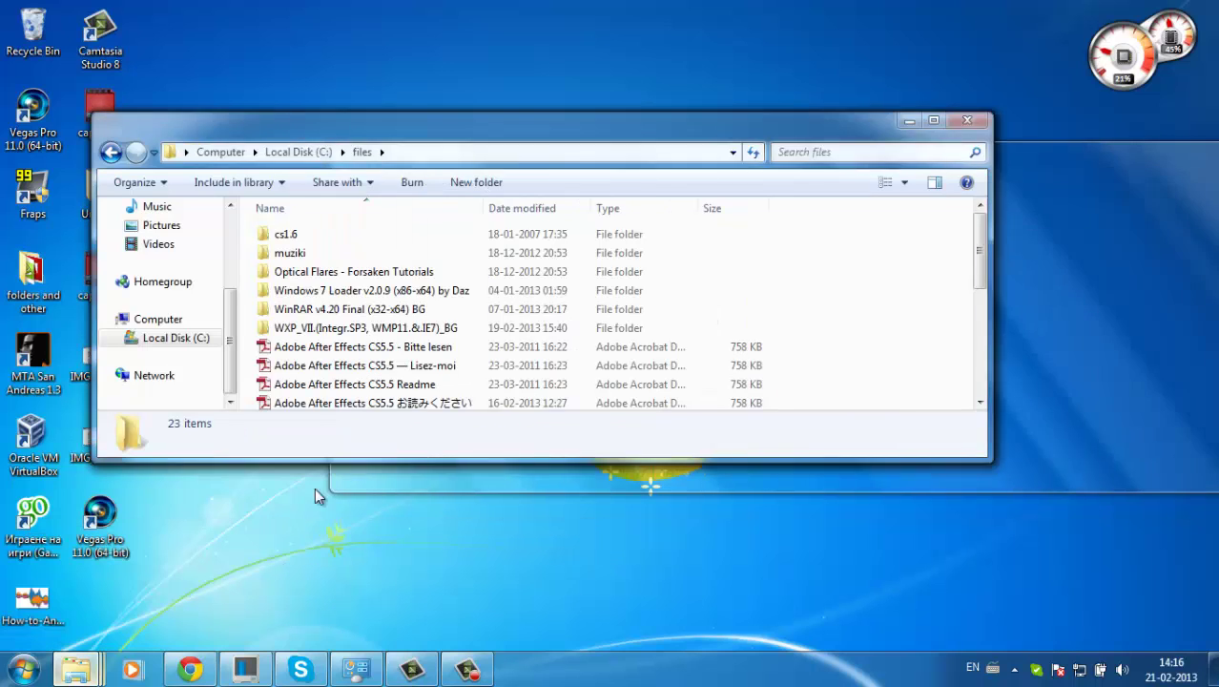
pyautogui.doubleClick(331, 291)
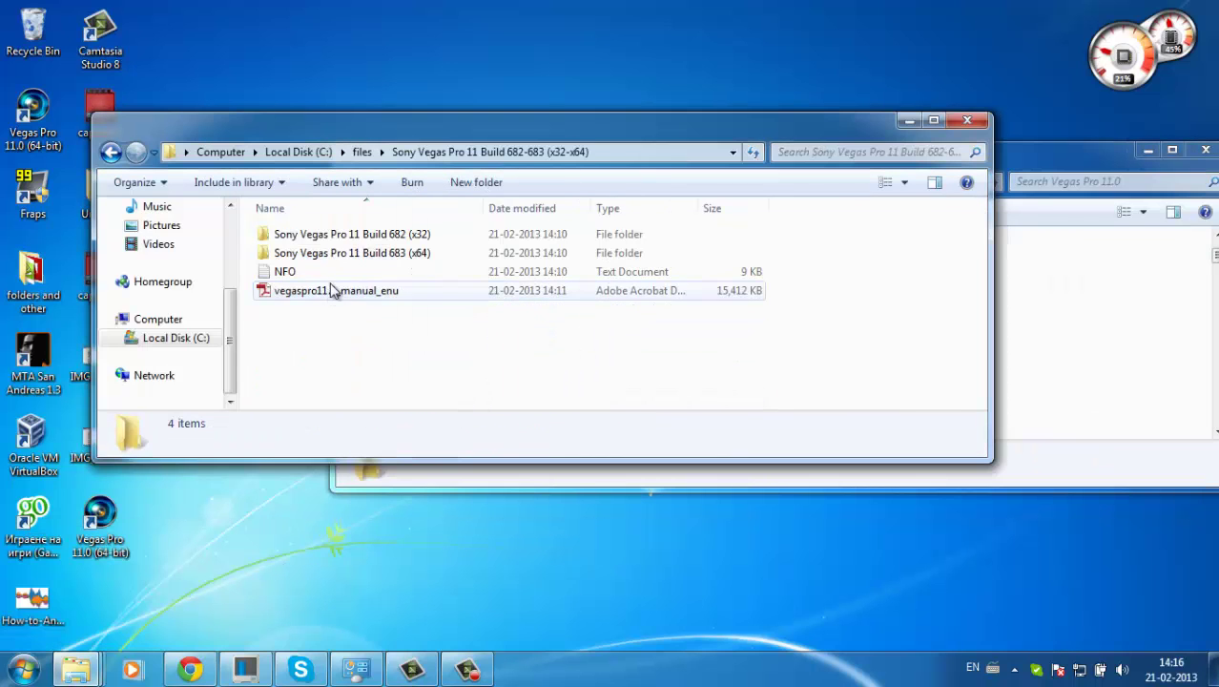
pyautogui.click(327, 254)
pyautogui.doubleClick(327, 254)
pyautogui.click(315, 238)
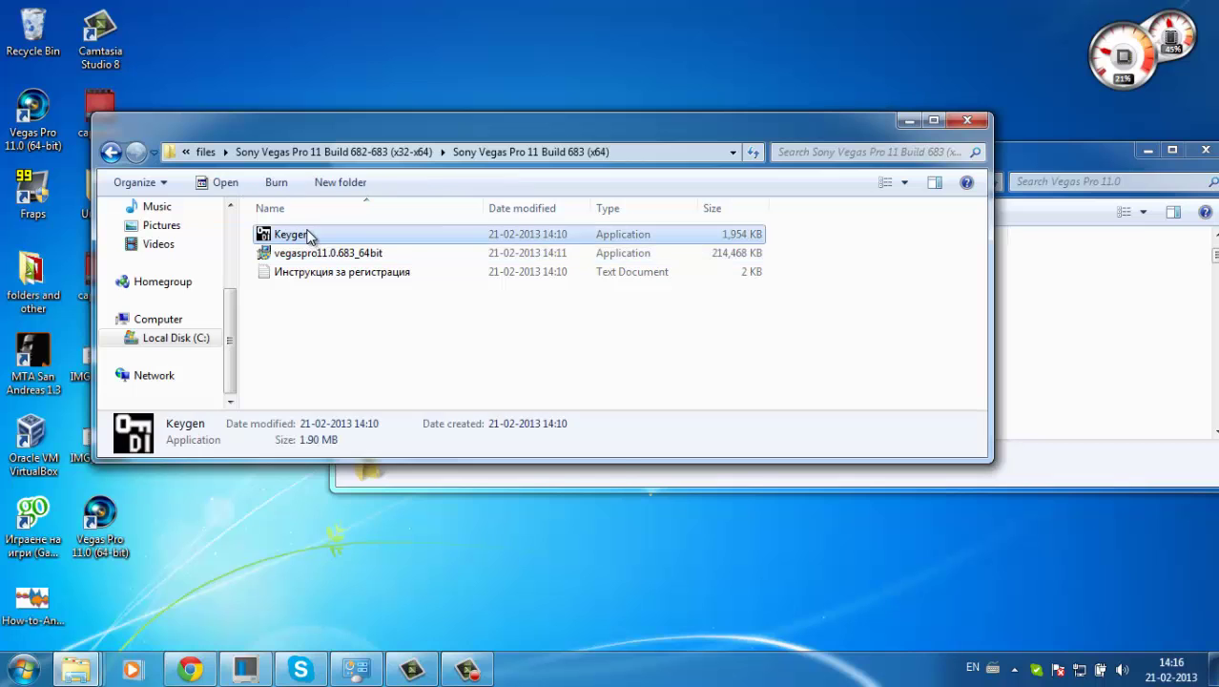
pyautogui.rightClick(308, 232)
pyautogui.click(363, 517)
pyautogui.click(1153, 374)
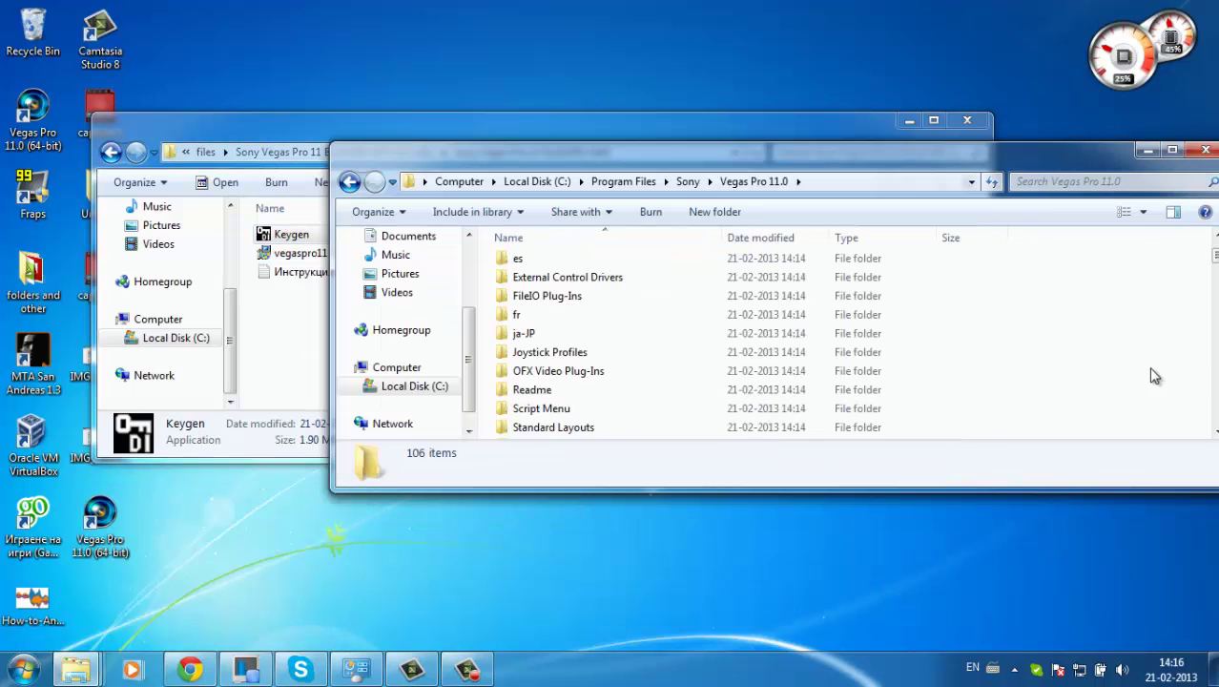
# - Paste the Keygen file into the Vegas Pro 11.0 folder, granting administrator permission for the copy
pyautogui.rightClick(1153, 374)
pyautogui.click(1043, 493)
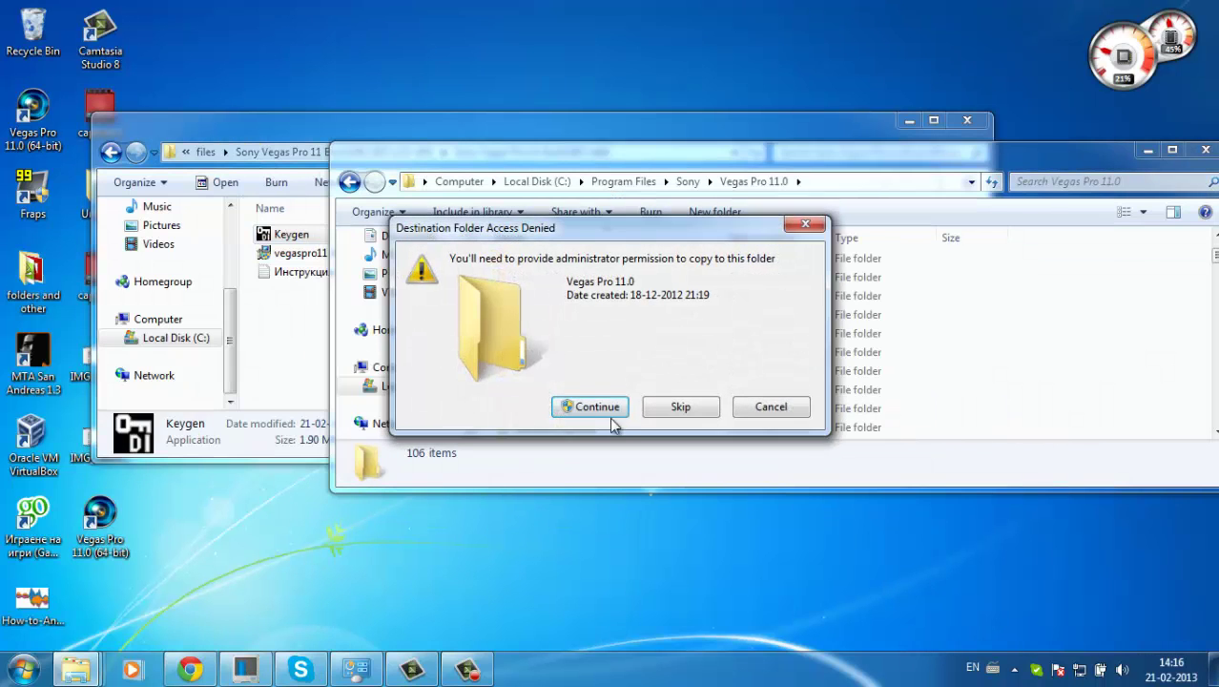
pyautogui.click(599, 406)
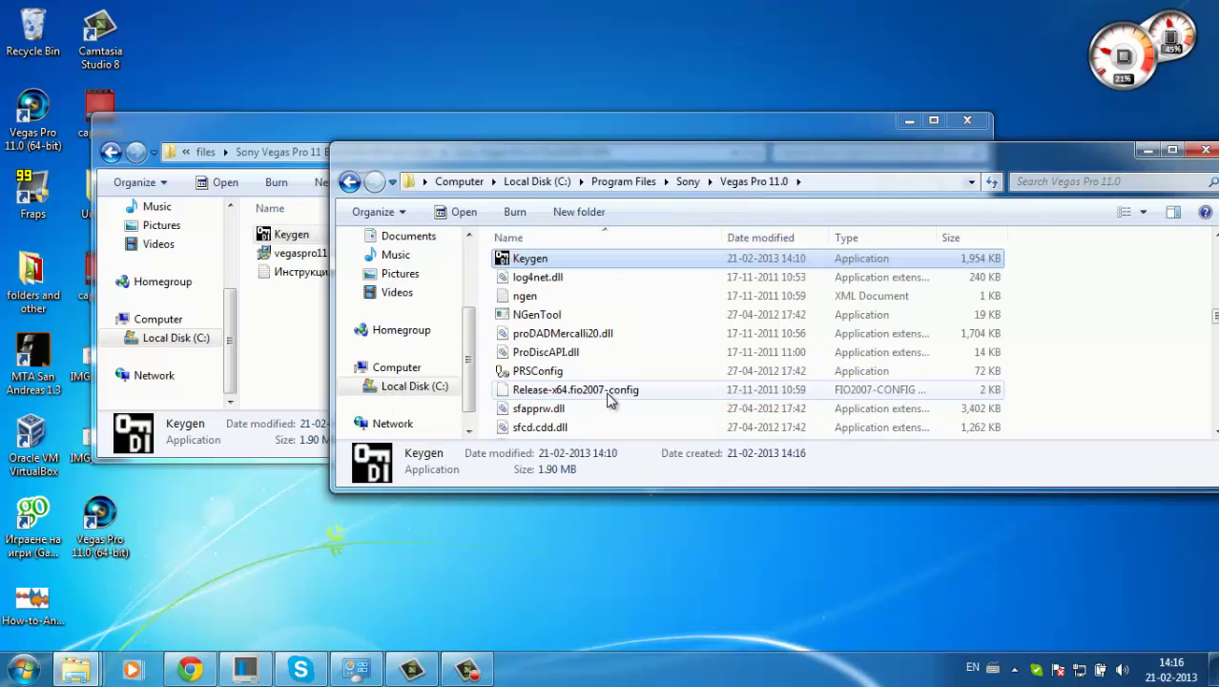
# - Run the pasted Keygen file as administrator and choose Vegas Pro 11.0 (64 bit) Series as the product name
pyautogui.rightClick(541, 250)
pyautogui.click(618, 278)
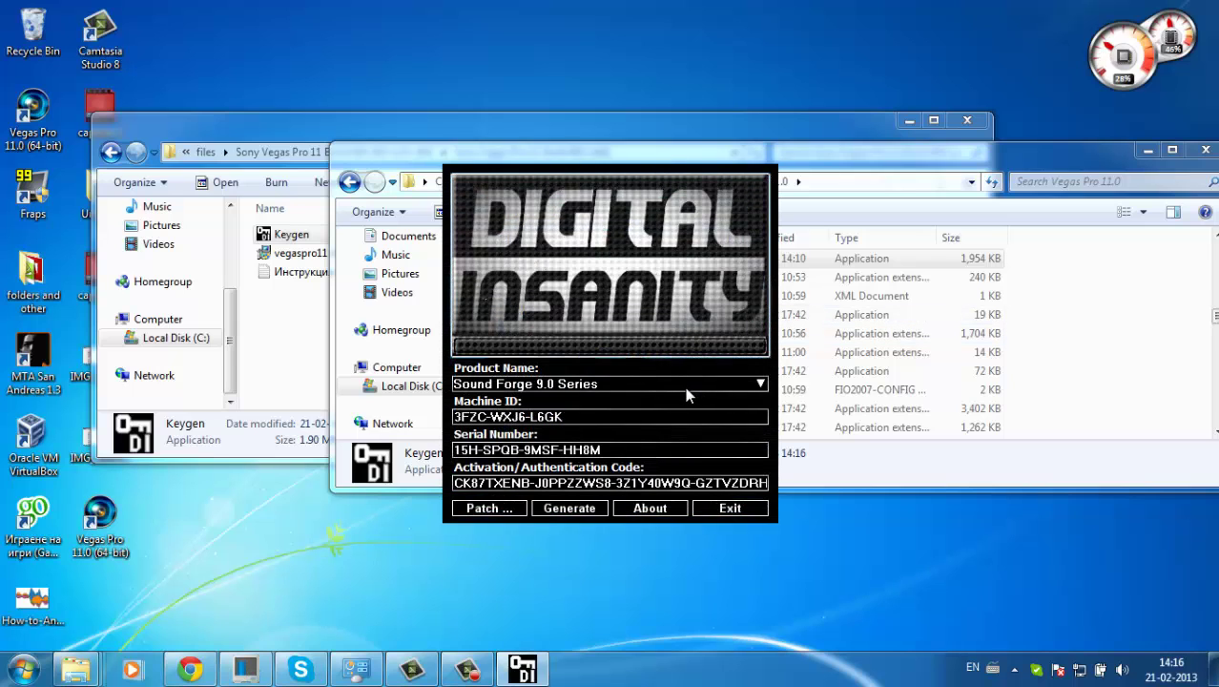
pyautogui.click(685, 384)
pyautogui.scroll(-1, 628, 489)
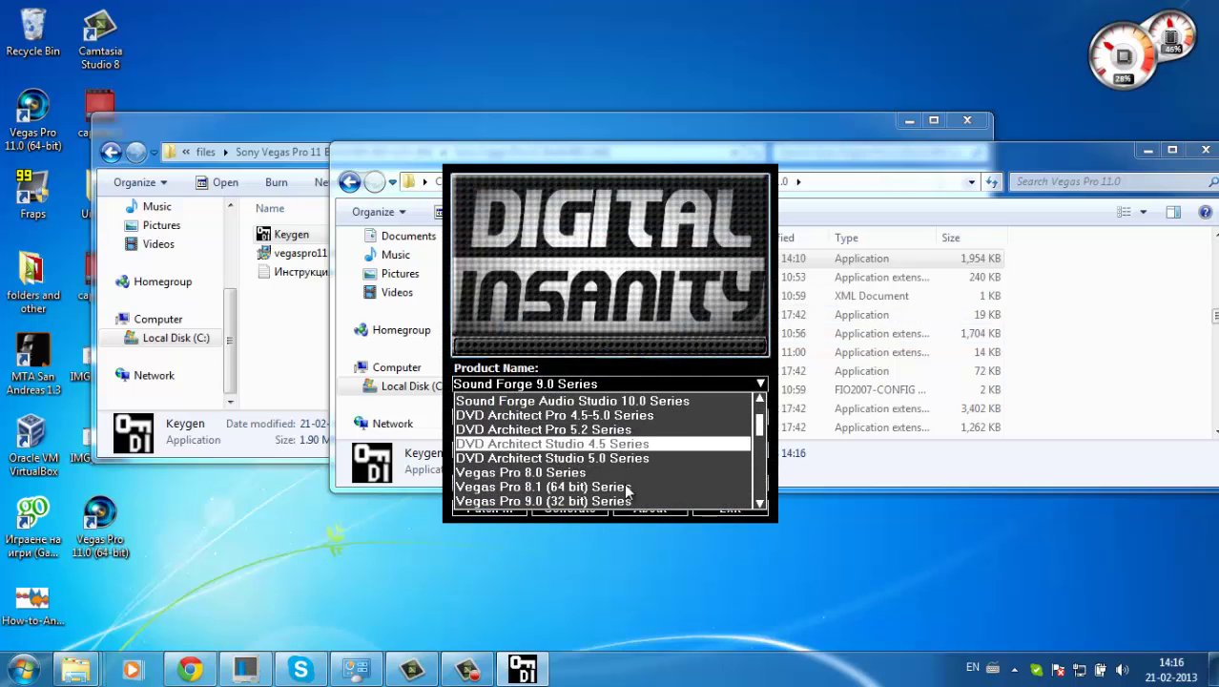
pyautogui.scroll(-3, 627, 490)
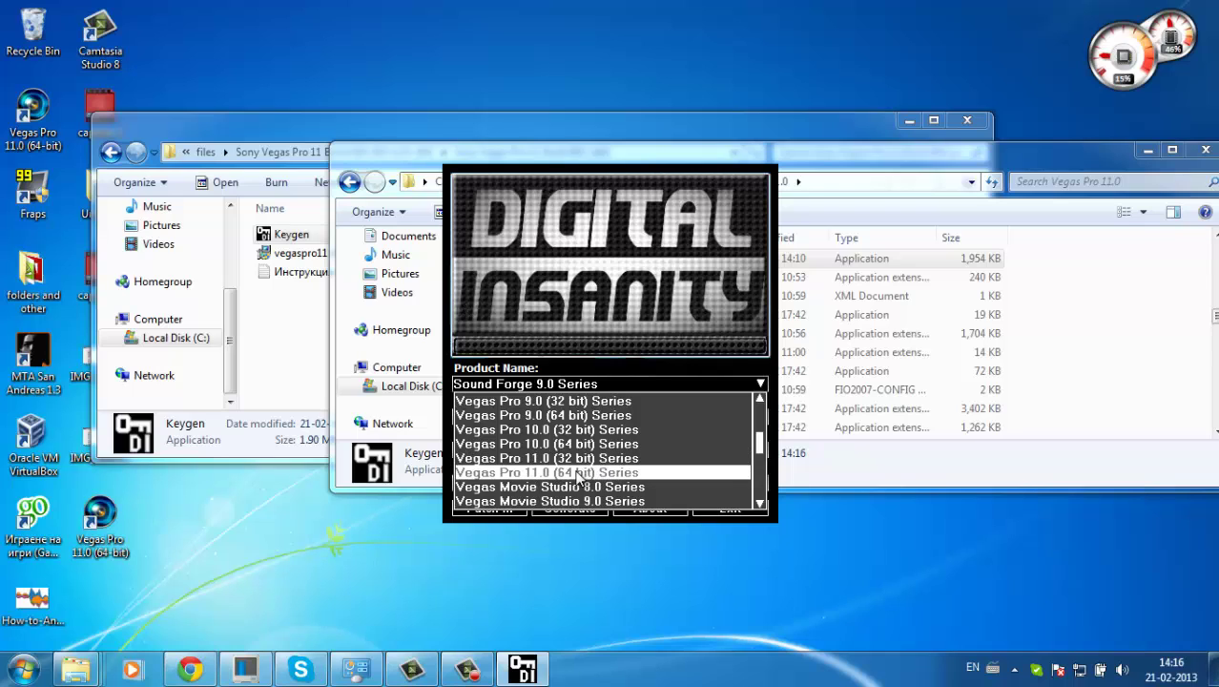
pyautogui.click(580, 474)
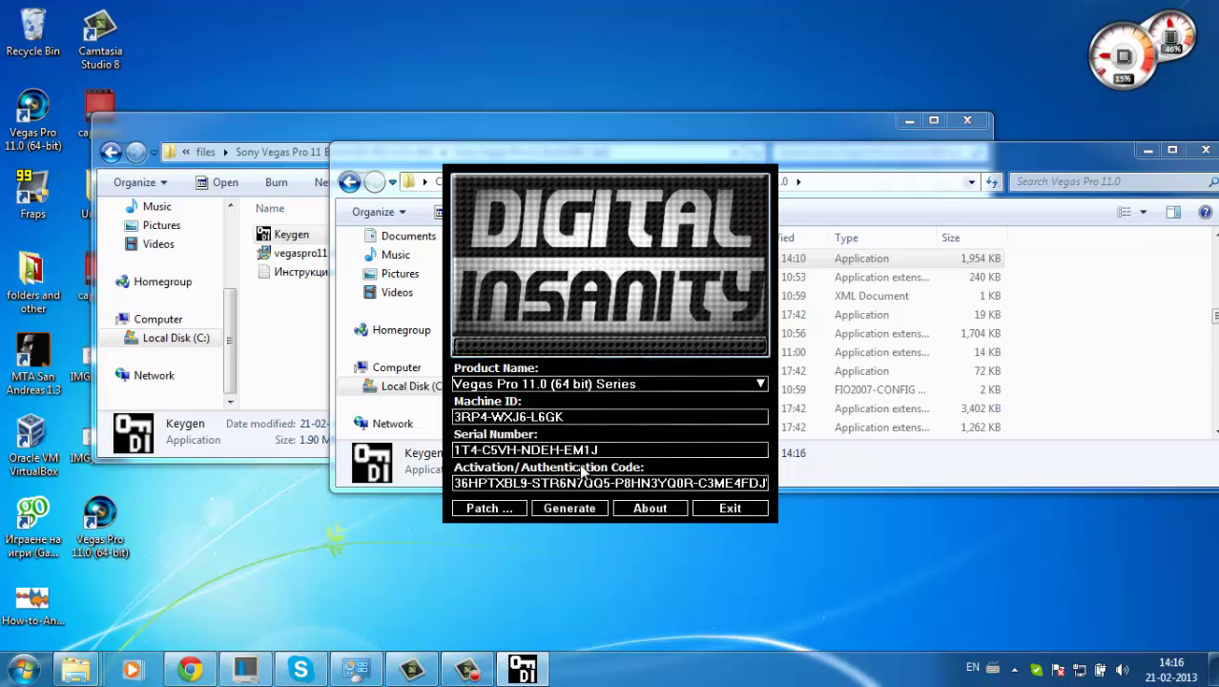
# - Run the patch with the Vegas Pro 11.0 folder as both the installation directory and the Shared Plug-Ins directory
pyautogui.click(489, 509)
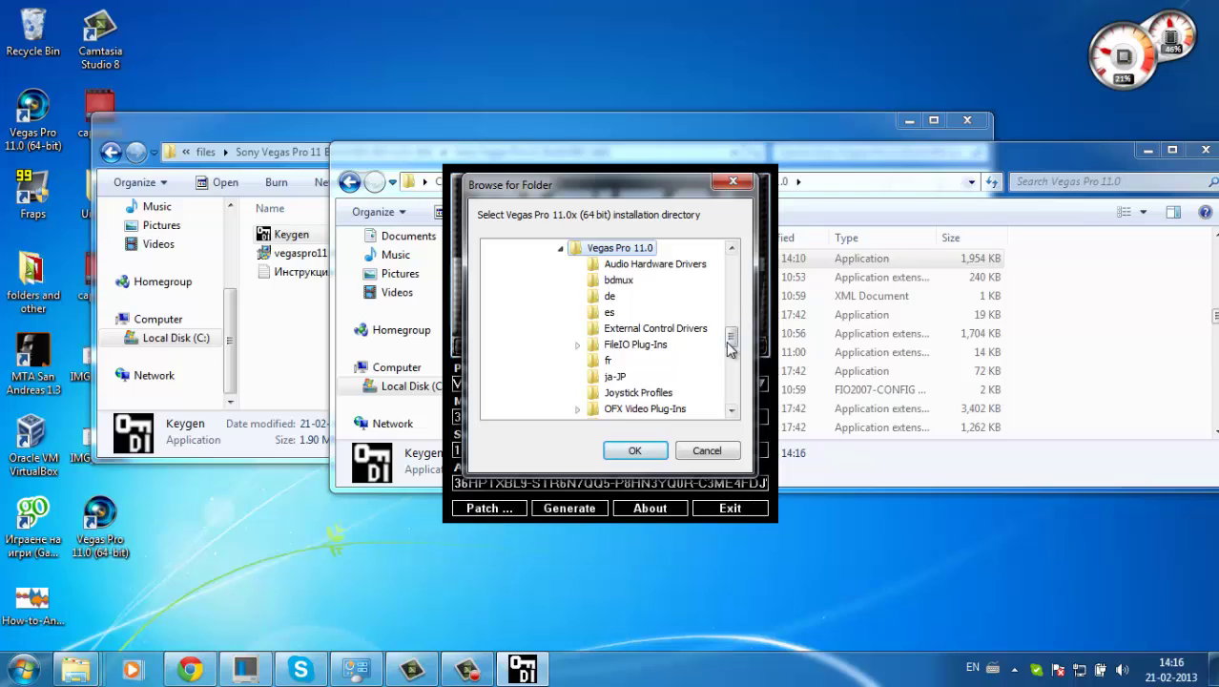
pyautogui.scroll(1, 730, 336)
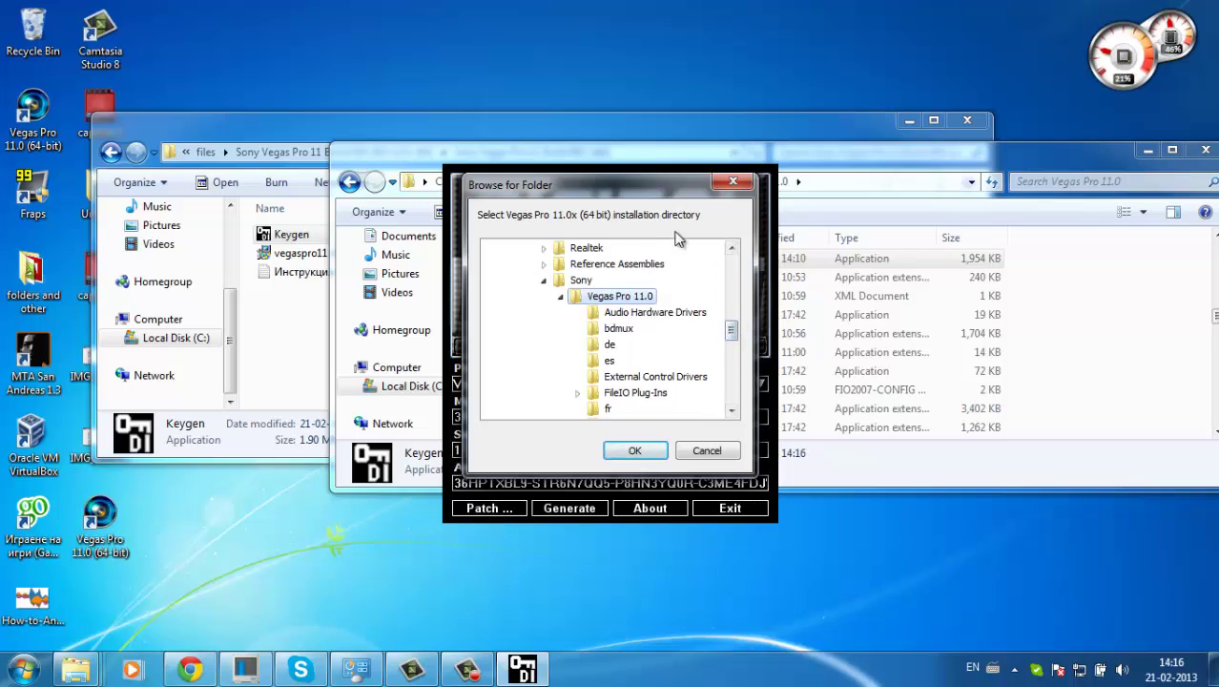
pyautogui.click(561, 298)
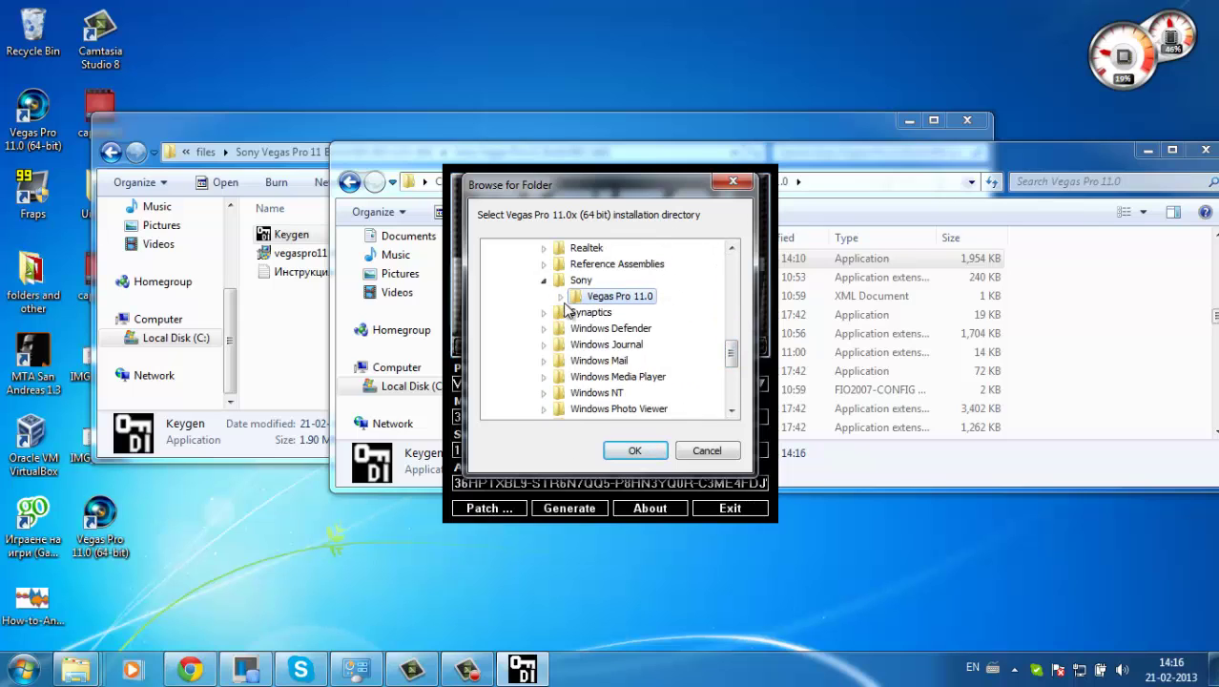
pyautogui.click(645, 451)
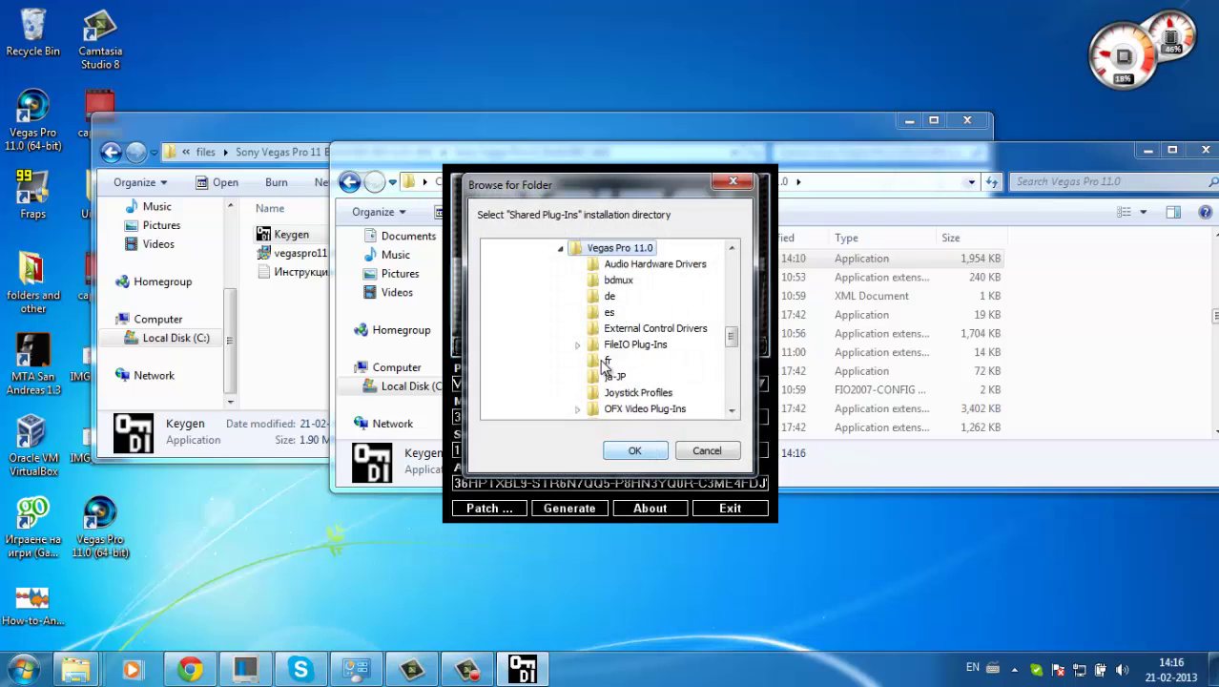
pyautogui.click(561, 249)
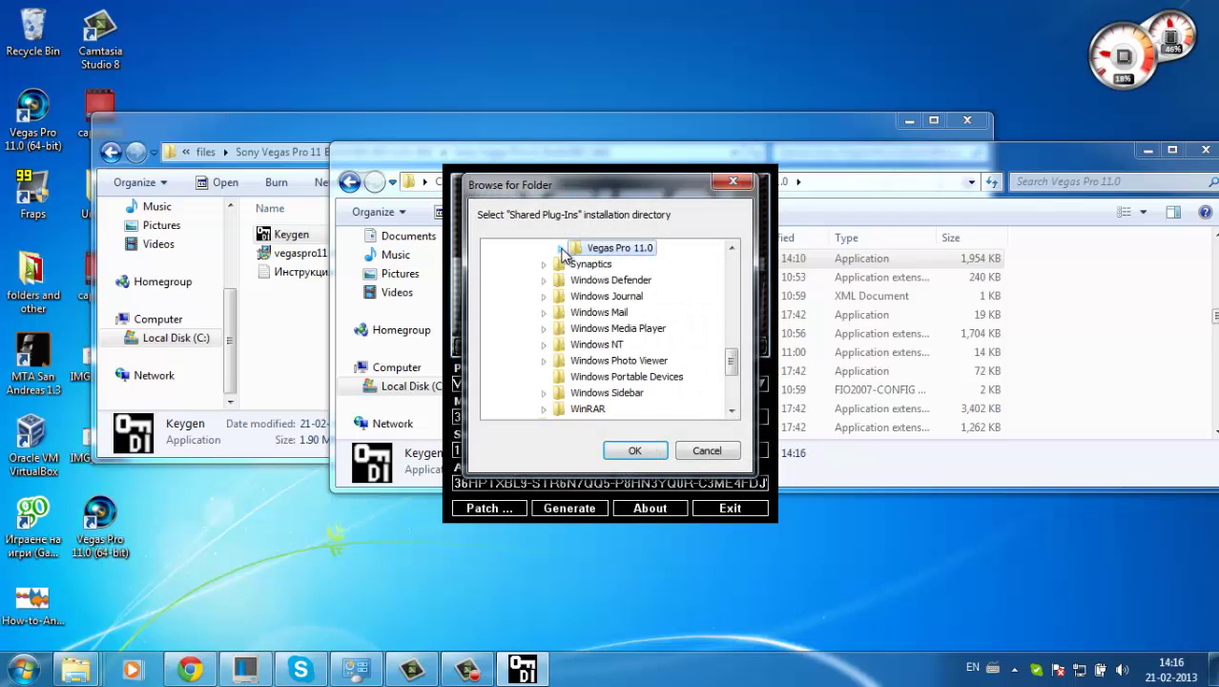
pyautogui.click(634, 450)
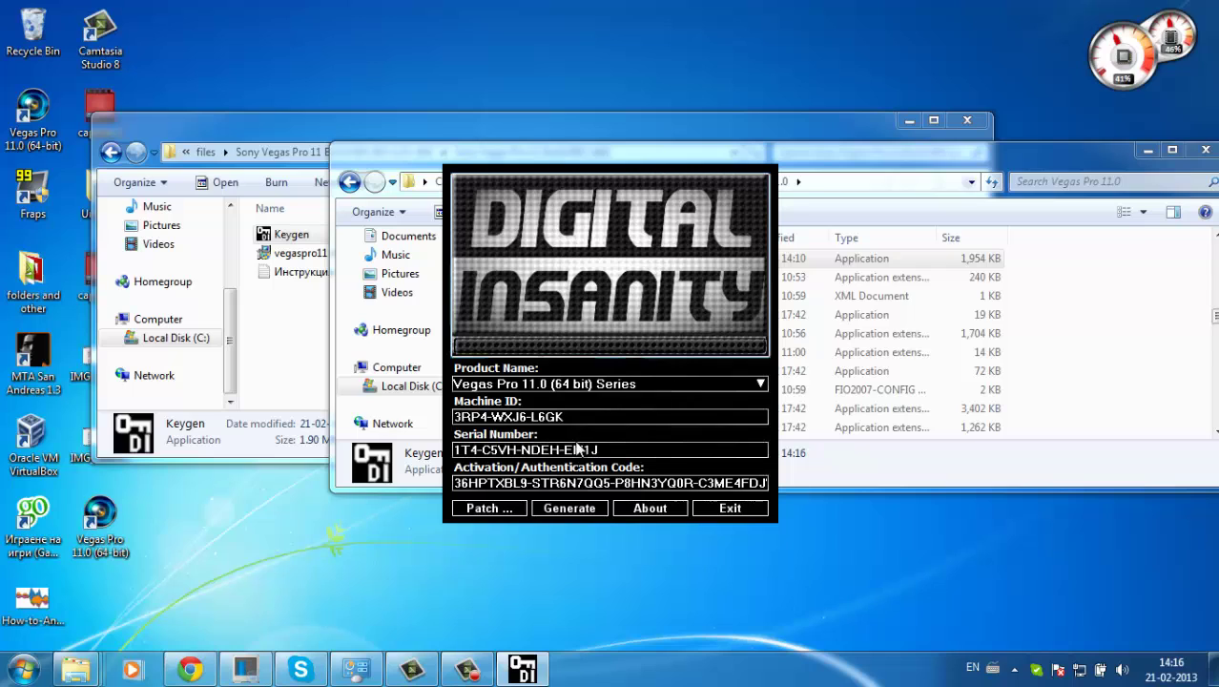
# - Copy the serial number shown in the Keygen window
pyautogui.moveTo(625, 447); pyautogui.dragTo(455, 449)
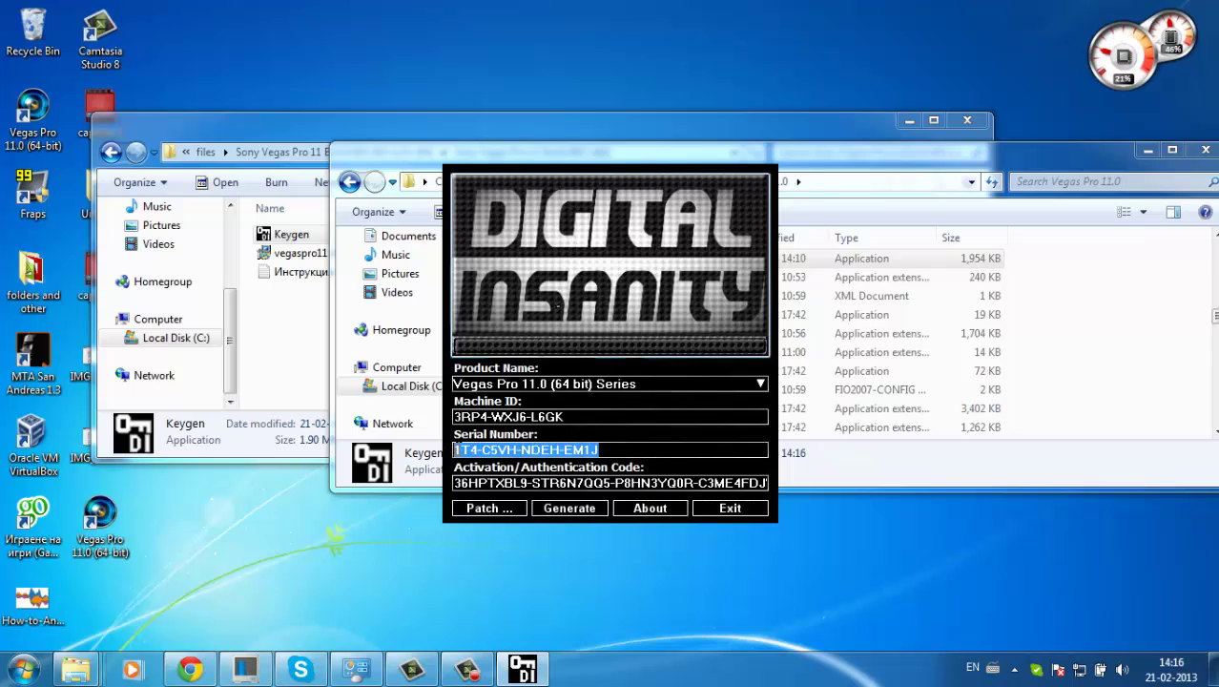
pyautogui.rightClick(465, 443)
pyautogui.click(520, 310)
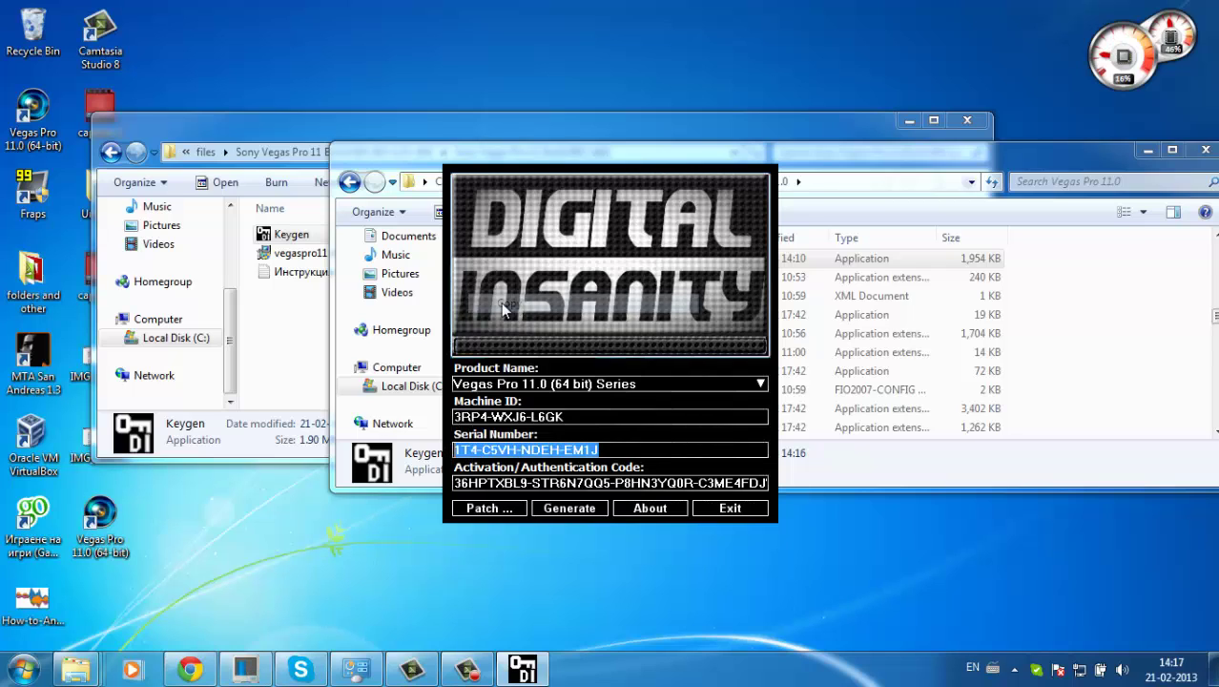
# - Launch Vegas Pro 11.0 (64-bit) from the desktop and submit the copied serial number in its registration wizard
pyautogui.doubleClick(103, 520)
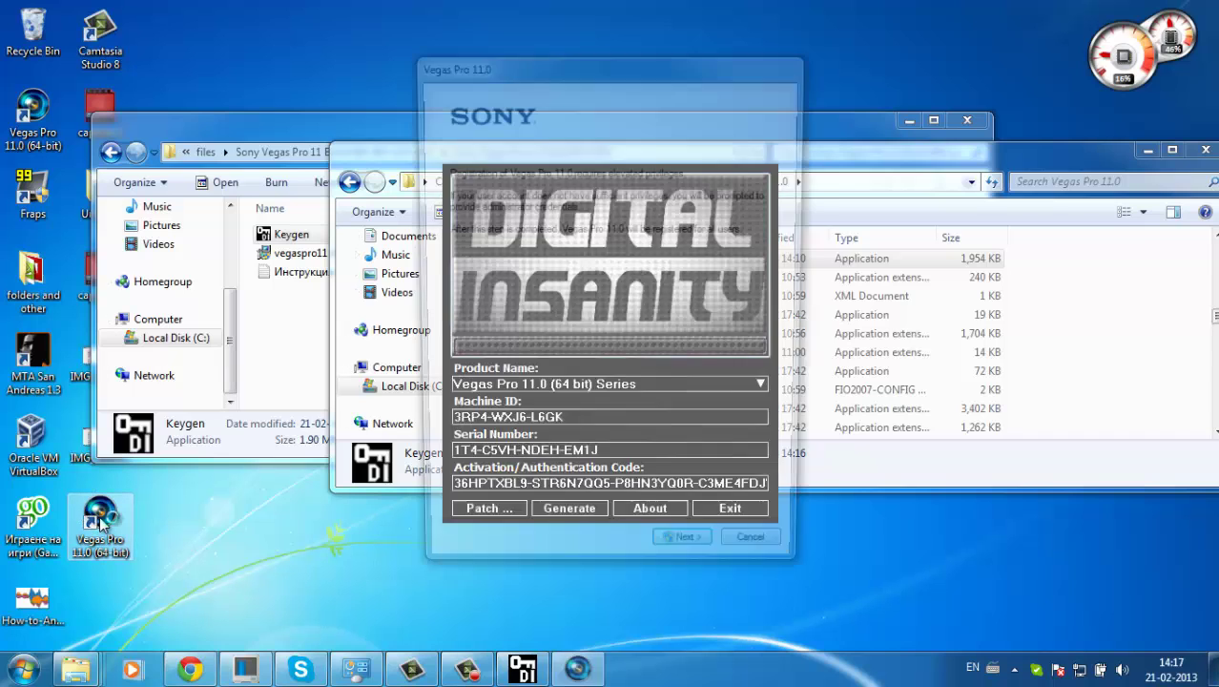
pyautogui.click(687, 562)
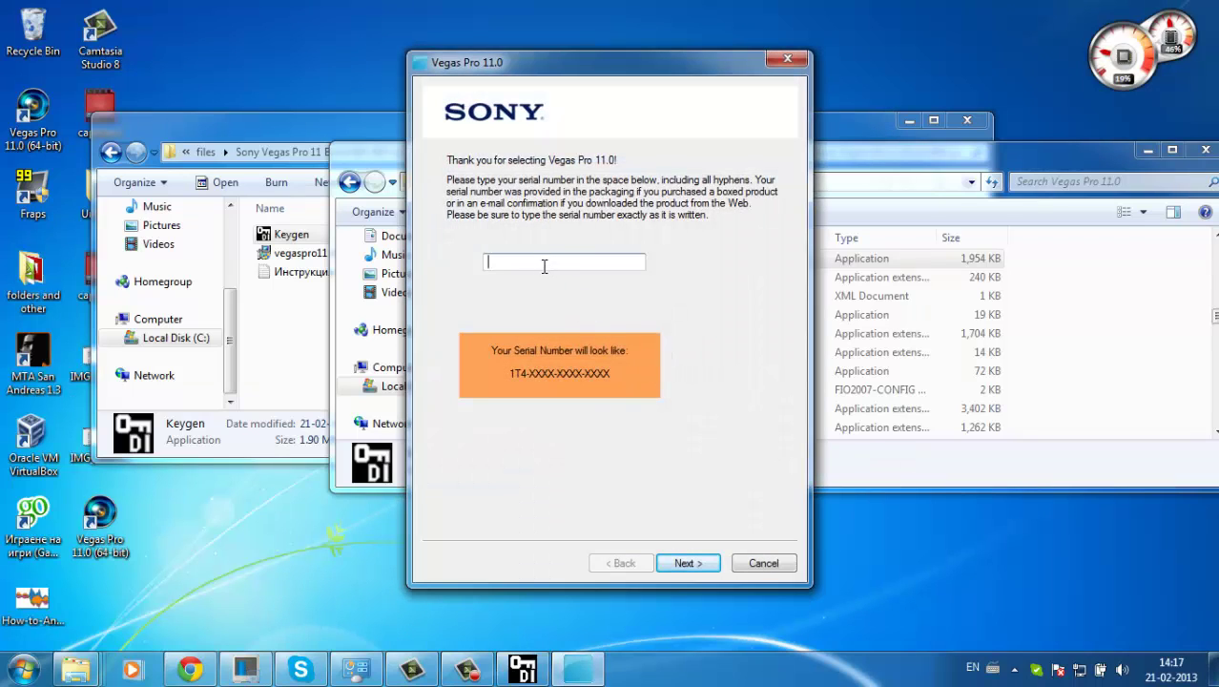
pyautogui.hotkey('ctrl', 'v')
pyautogui.click(685, 563)
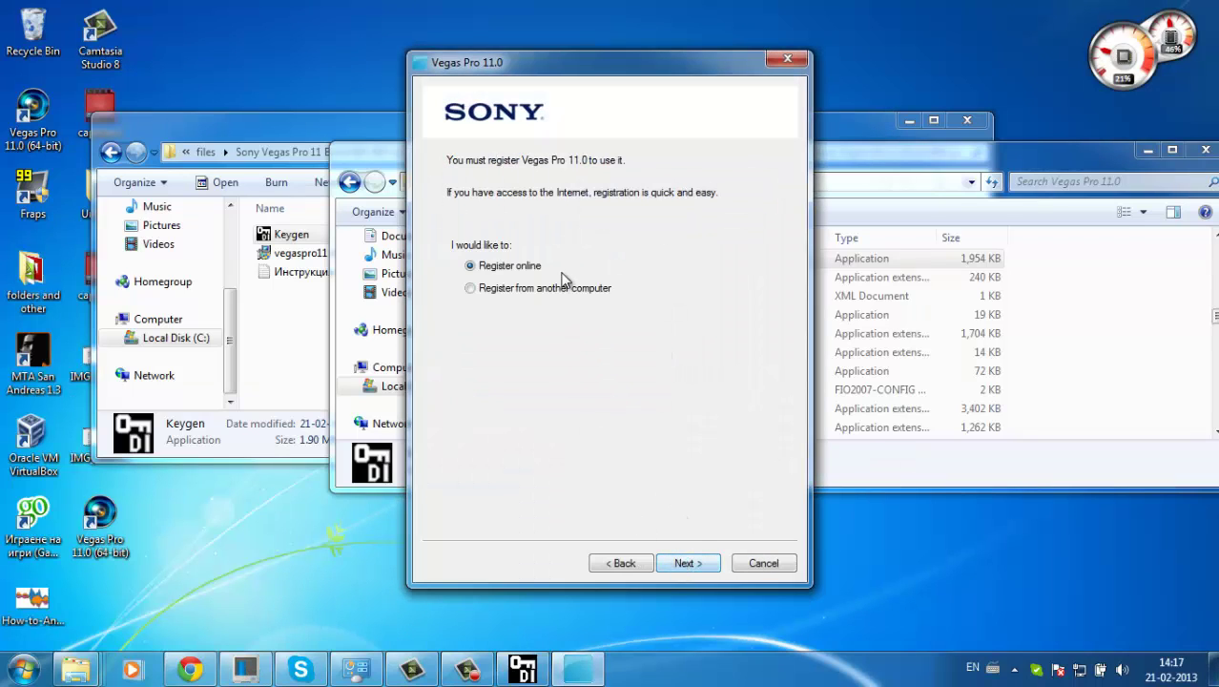
# - Choose to register from another computer and accept the privacy policy terms on the registration information page
pyautogui.click(702, 564)
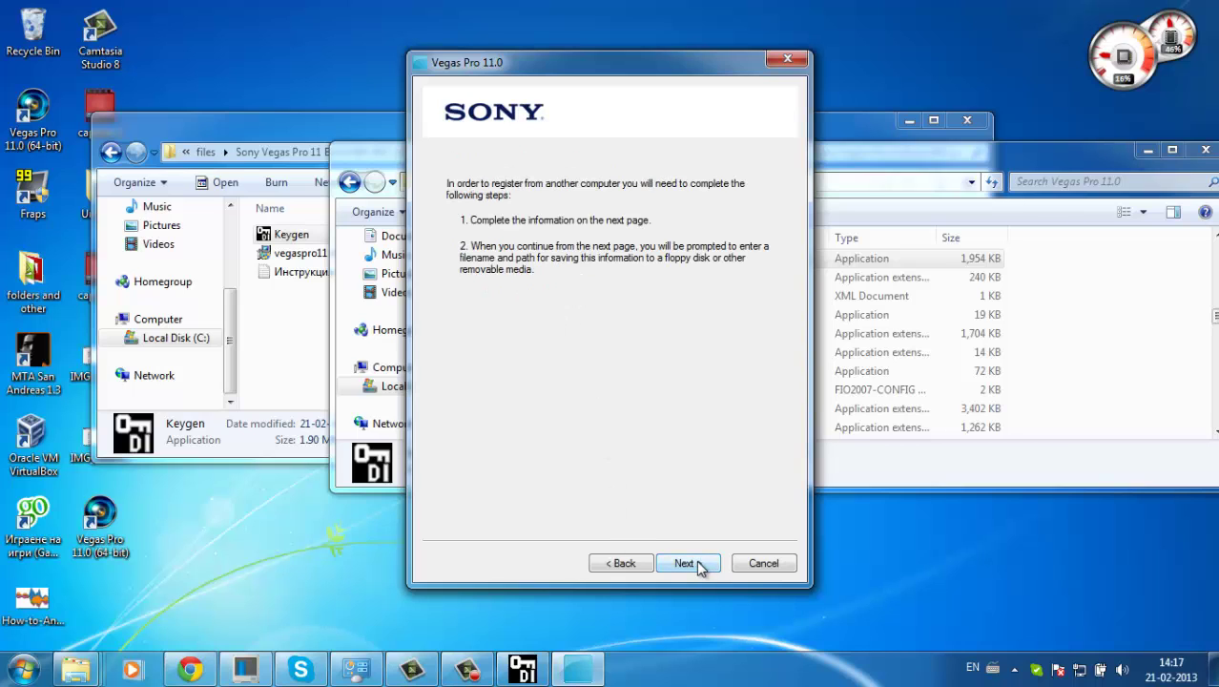
pyautogui.click(690, 563)
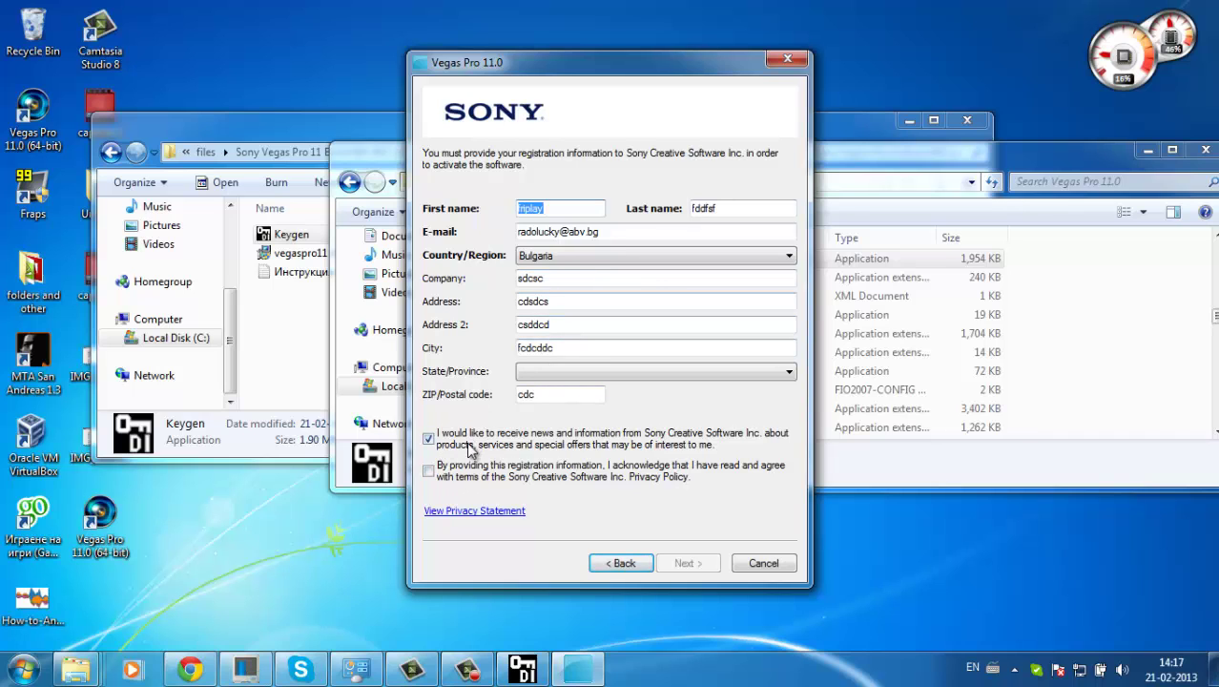
pyautogui.click(465, 480)
pyautogui.click(689, 562)
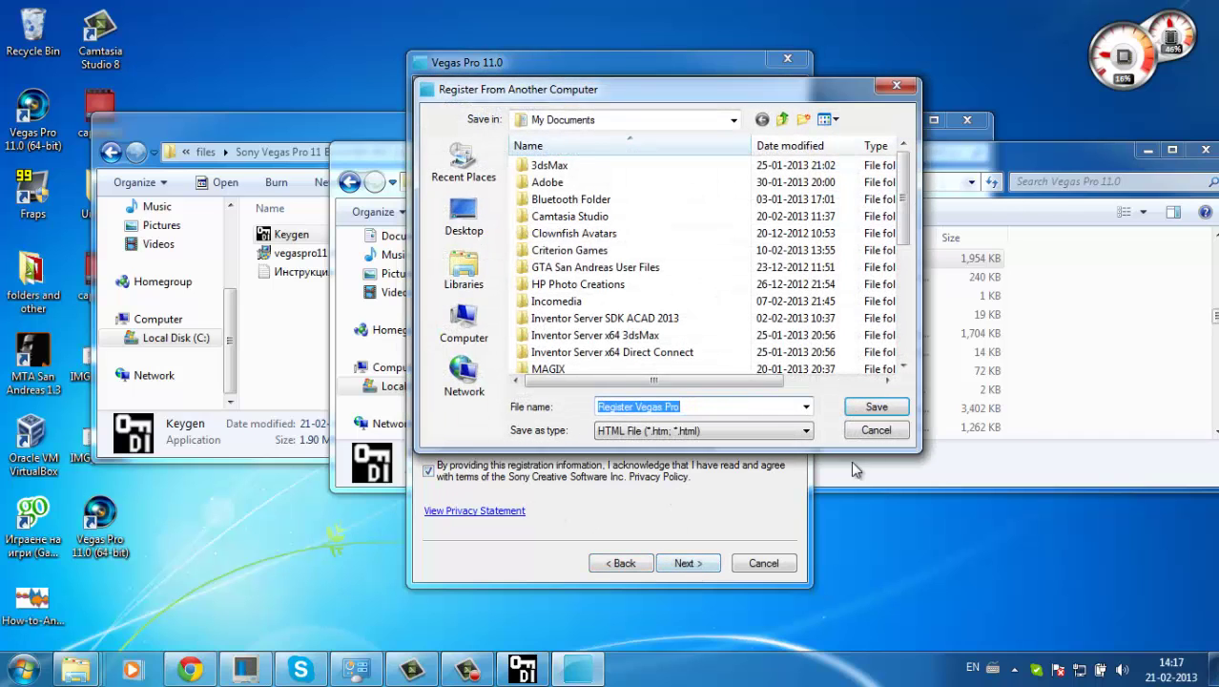
pyautogui.click(873, 430)
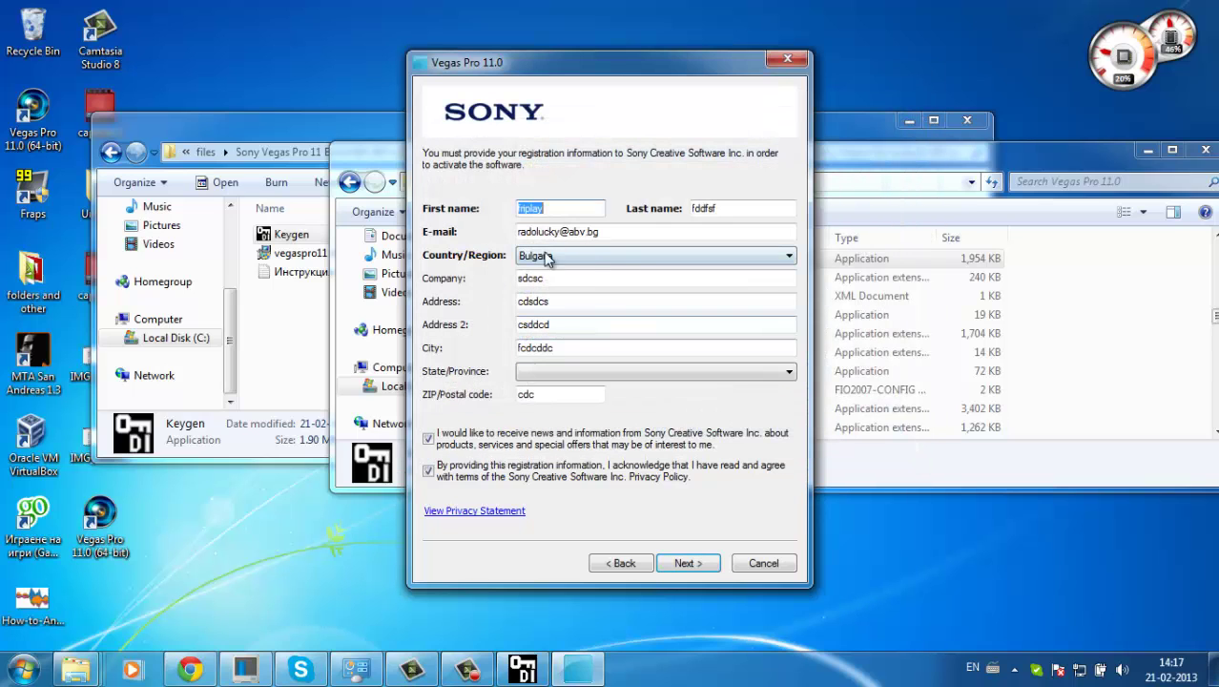
pyautogui.click(635, 230)
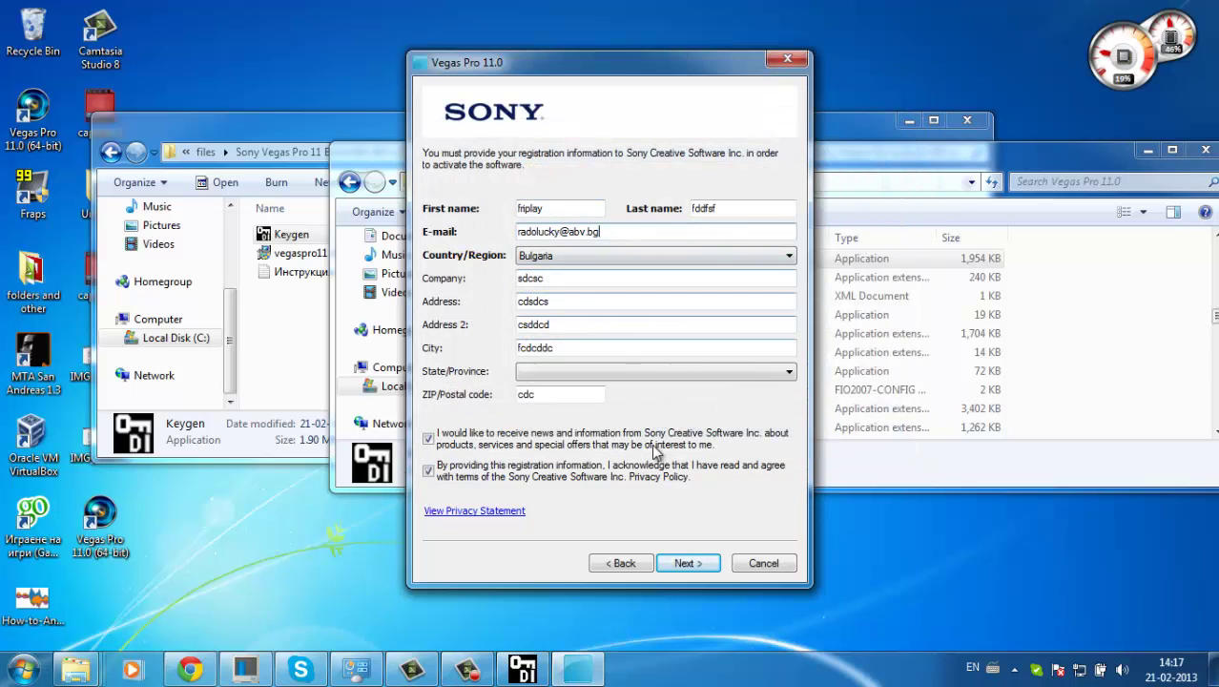
# - Save the registration file as Register Vegas Pro in My Documents, replacing the existing file, and continue to the authentication code page
pyautogui.click(703, 566)
pyautogui.click(875, 406)
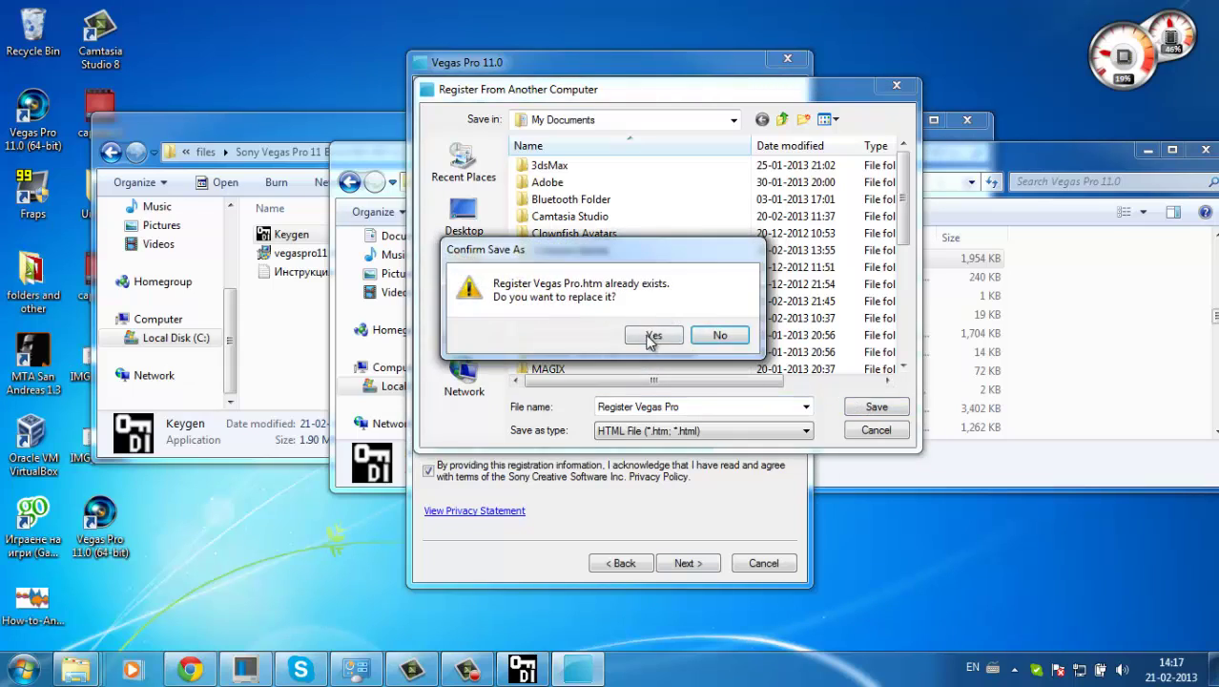
pyautogui.click(655, 334)
pyautogui.click(688, 563)
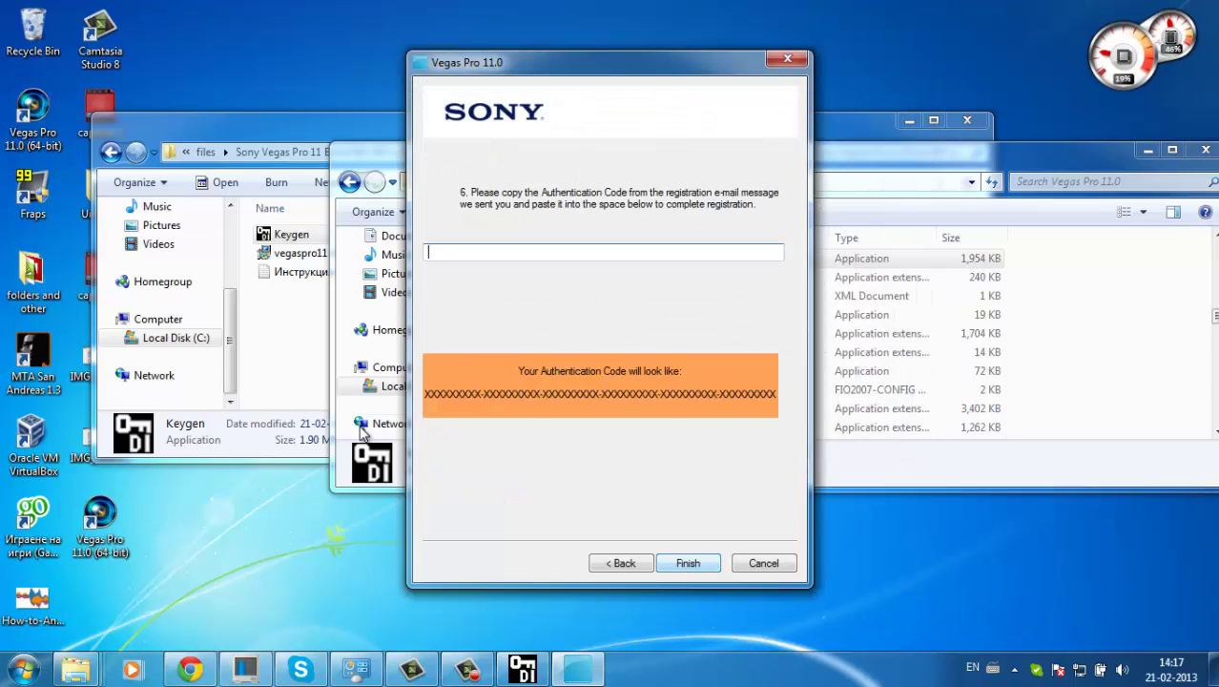
# - Switch to the Keygen window and copy its full activation/authentication code
pyautogui.click(515, 663)
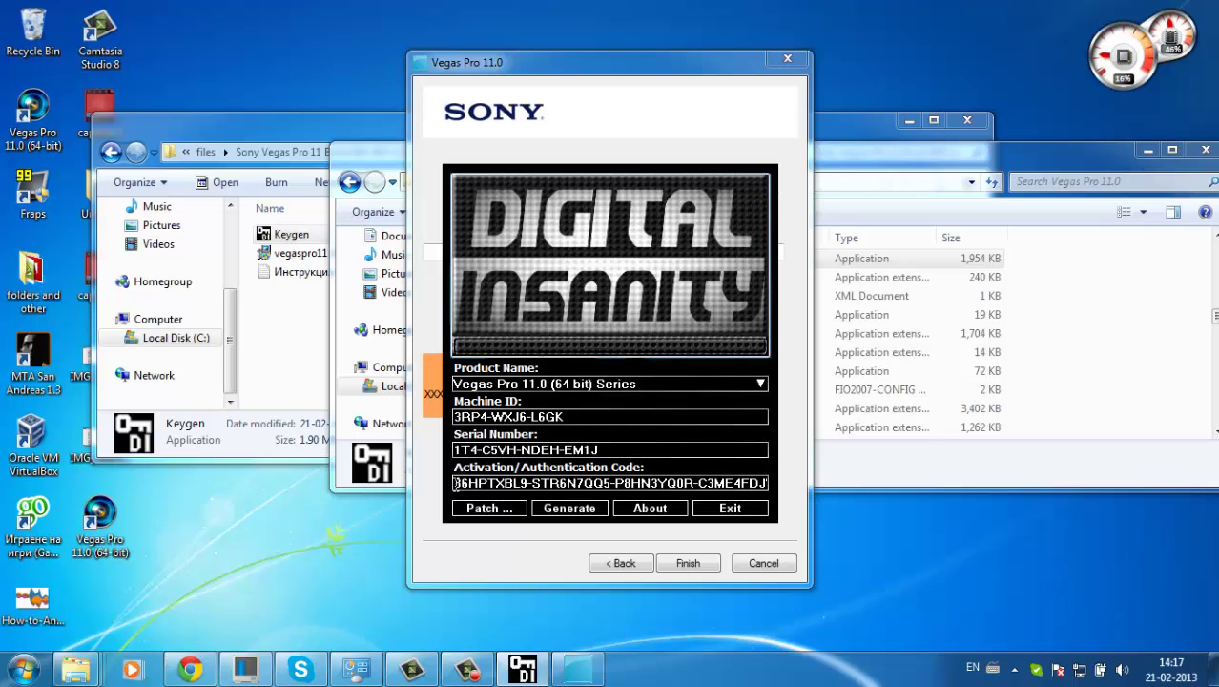
pyautogui.moveTo(455, 483); pyautogui.dragTo(795, 467)
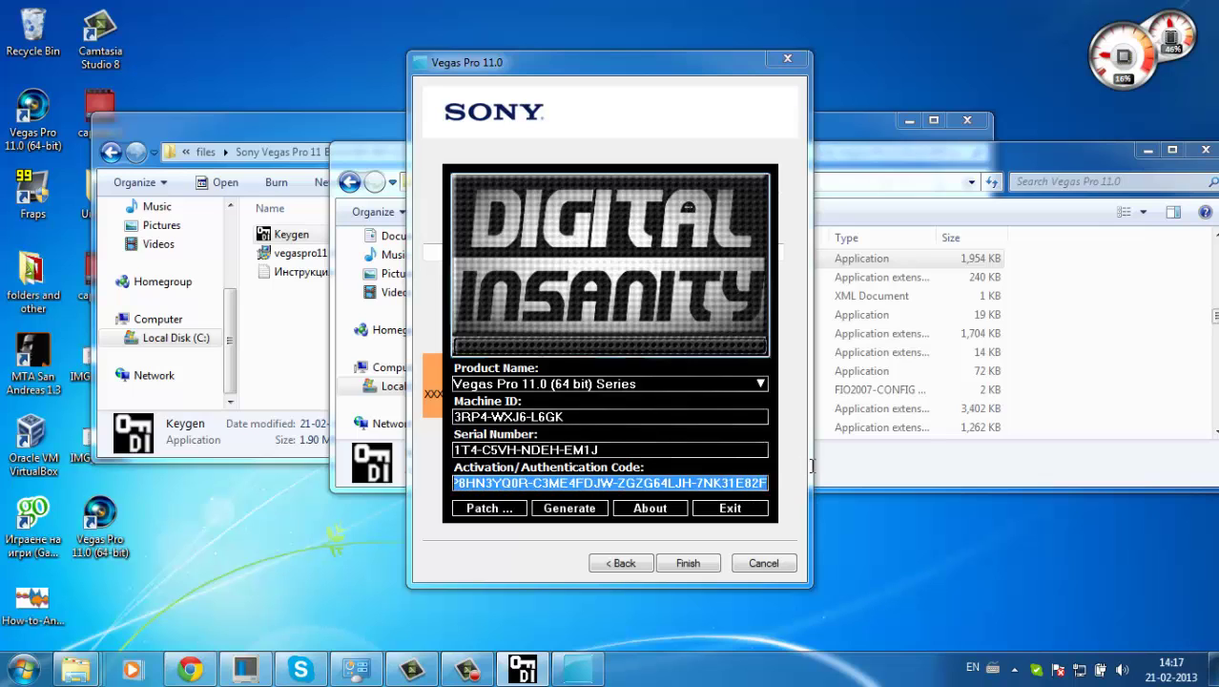
pyautogui.rightClick(747, 480)
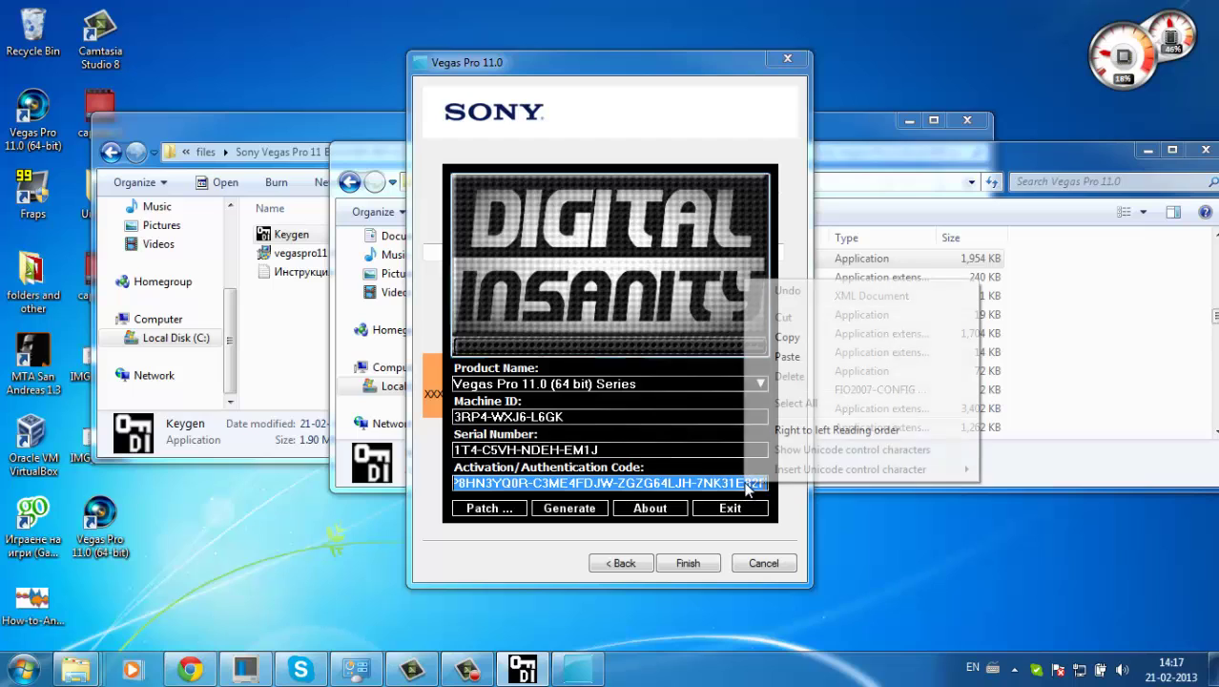
pyautogui.click(777, 331)
# - Paste the authentication code into the Vegas Pro 11.0 registration wizard, finish the registration and close the Keygen window
pyautogui.hotkey('alt', 'Tab')
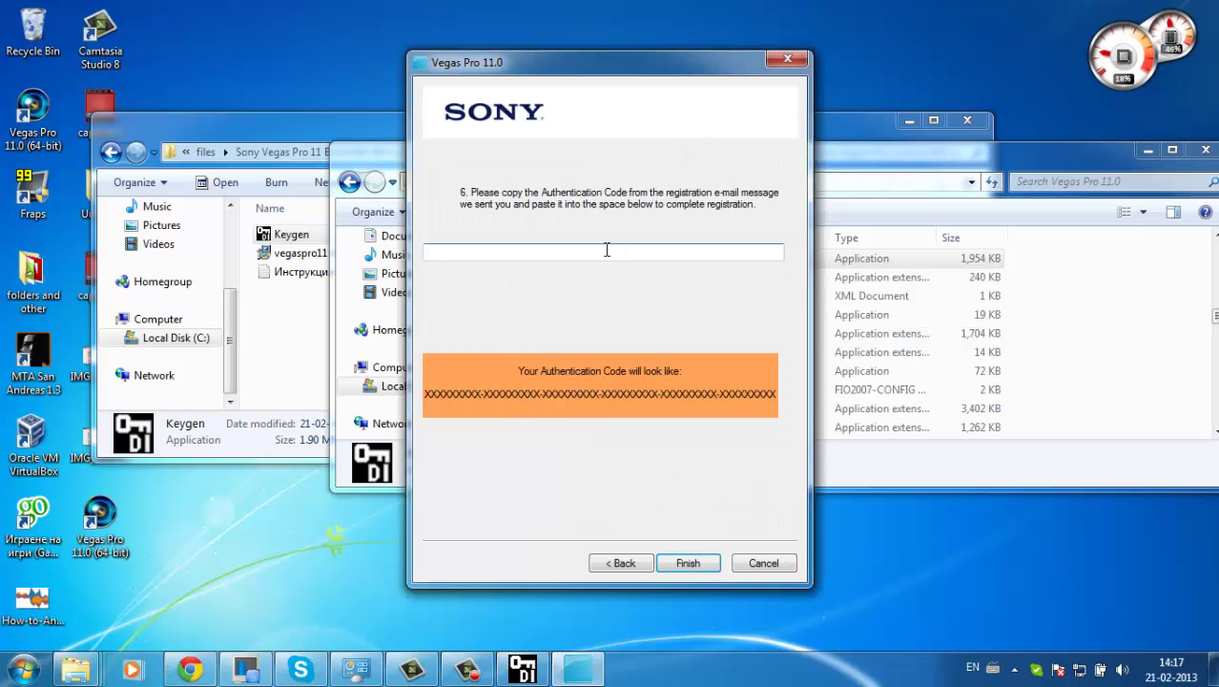
pyautogui.hotkey('ctrl', 'v')
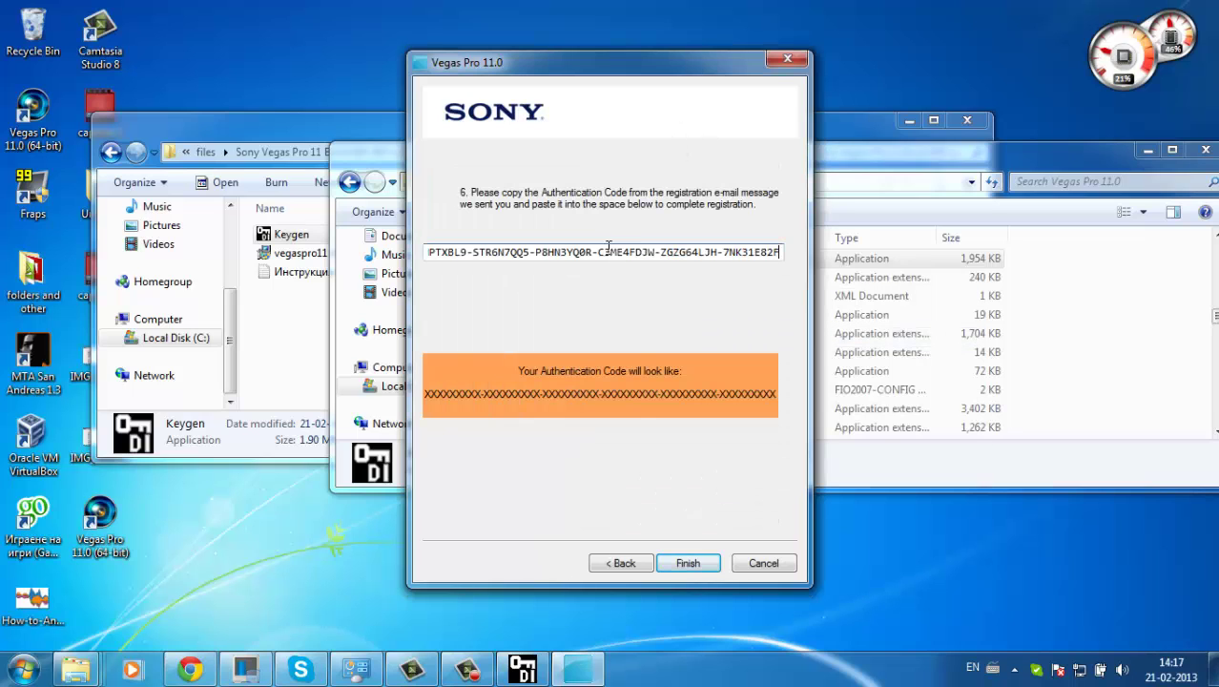
pyautogui.click(687, 564)
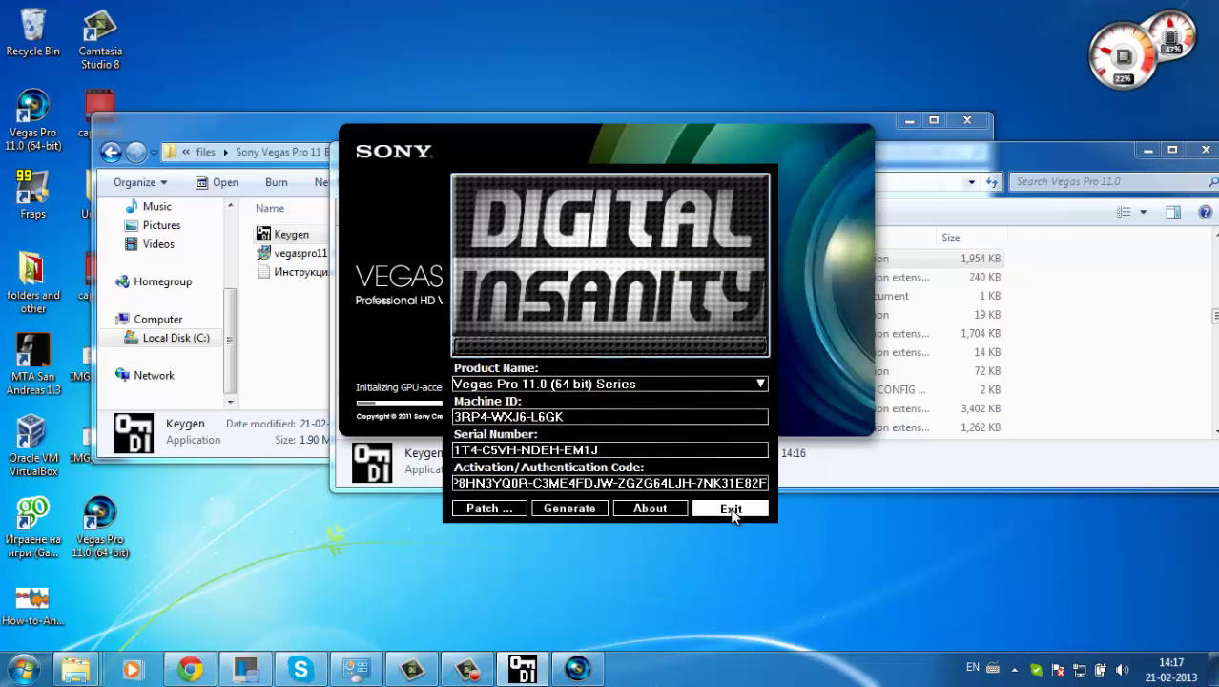
pyautogui.click(730, 509)
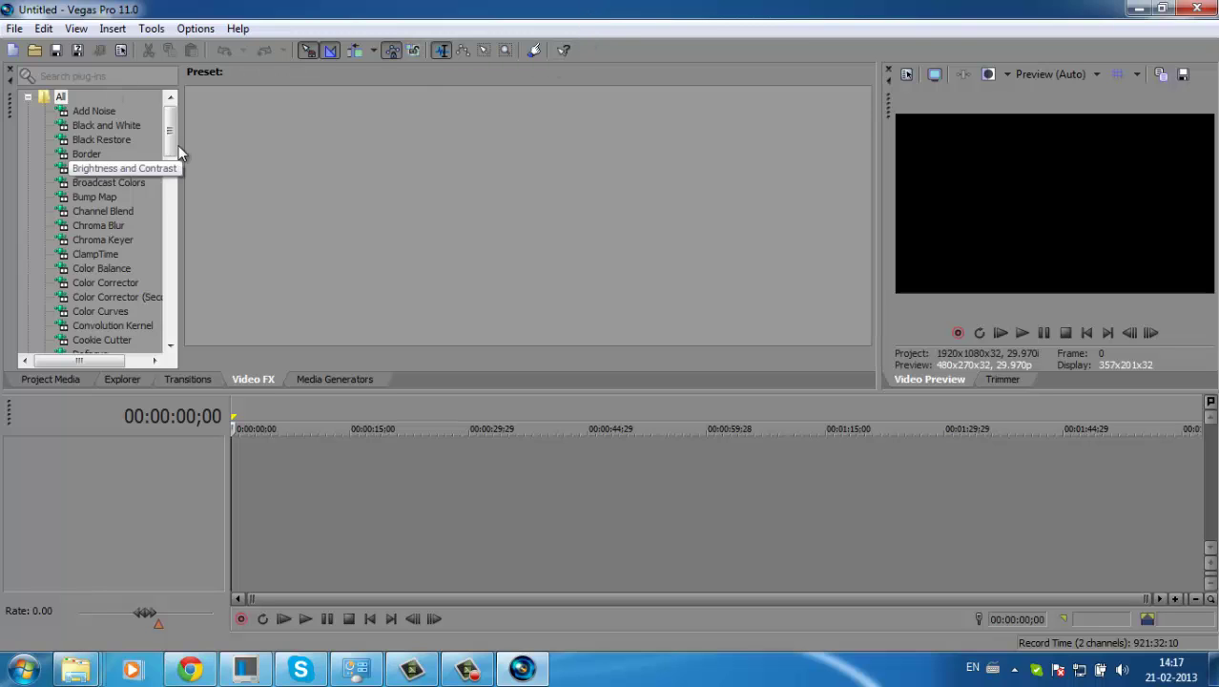
# - Browse the Video FX list, minimize the two open folder windows and return to the Vegas Pro 11.0 window
pyautogui.moveTo(171, 138); pyautogui.dragTo(168, 230)
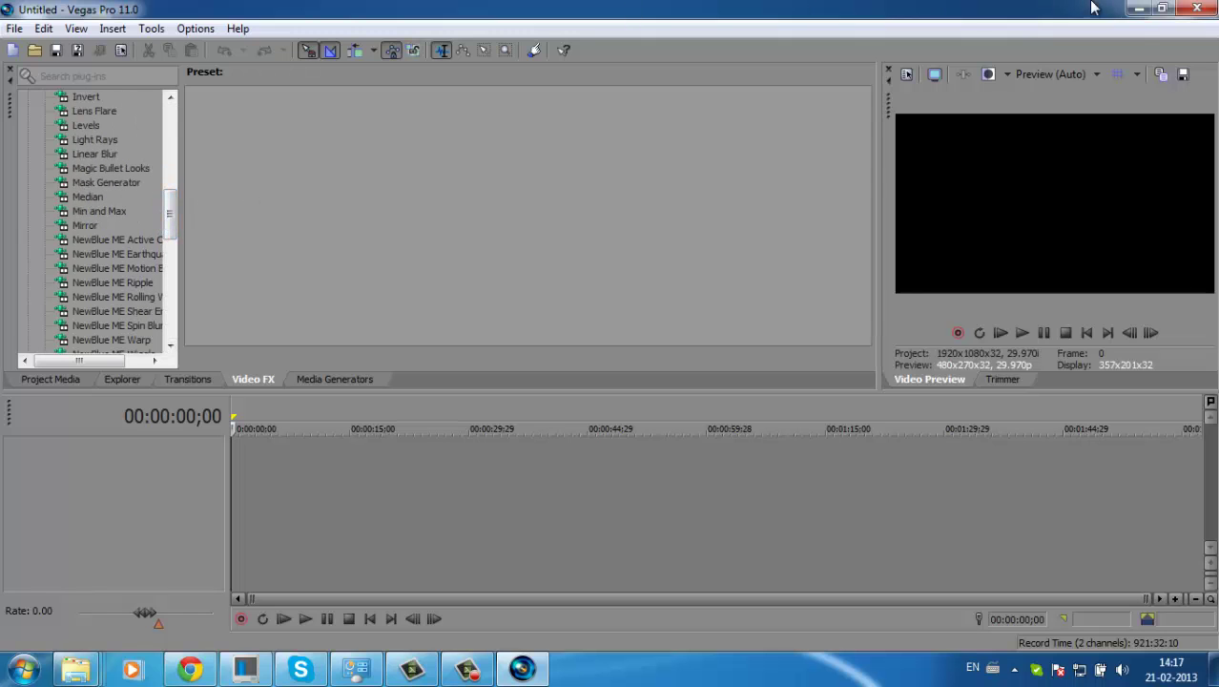
pyautogui.click(1137, 9)
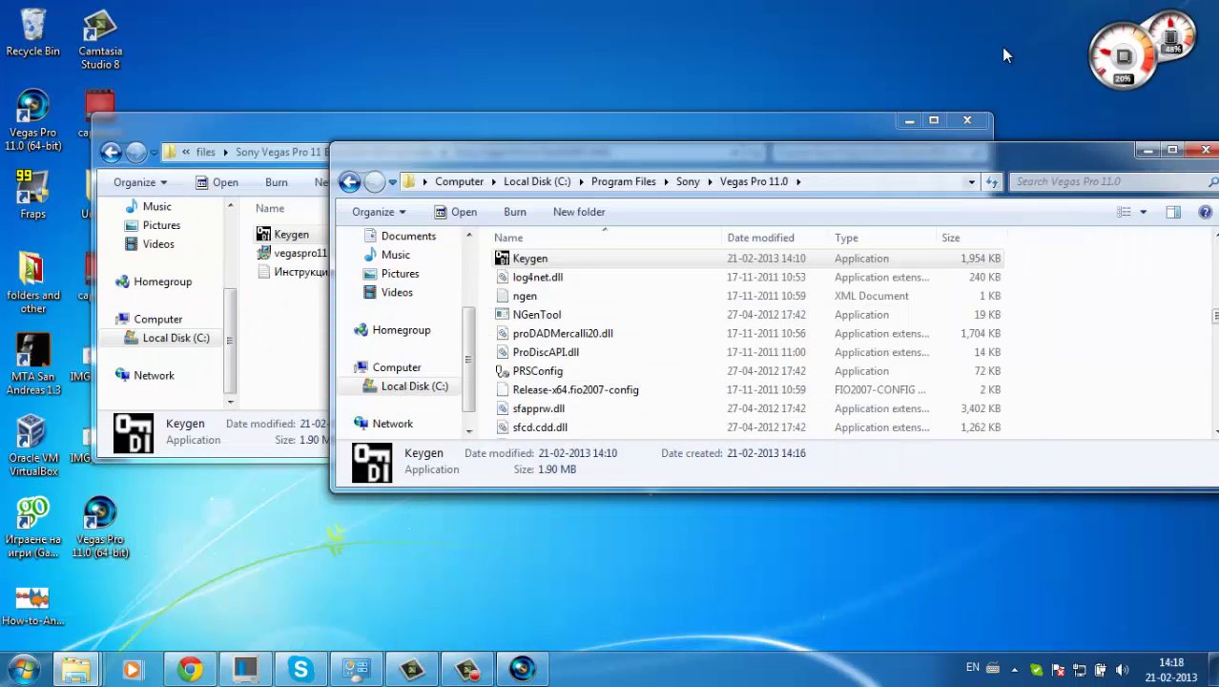
pyautogui.click(1150, 153)
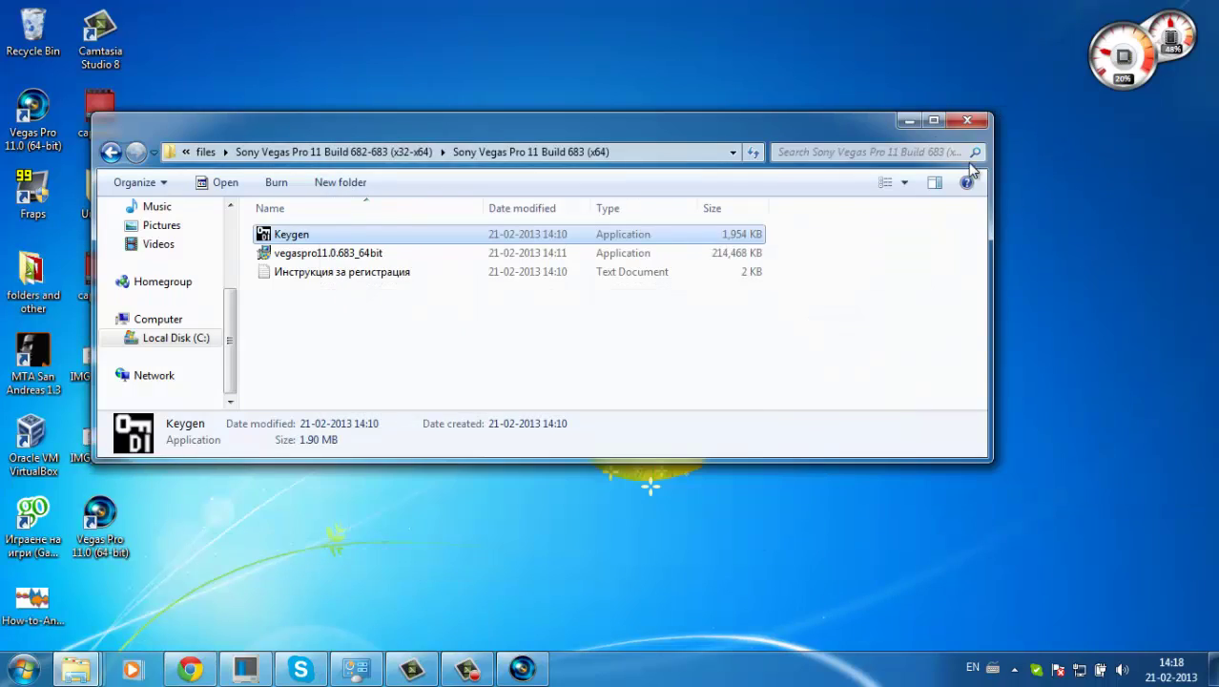
pyautogui.click(909, 121)
pyautogui.click(522, 667)
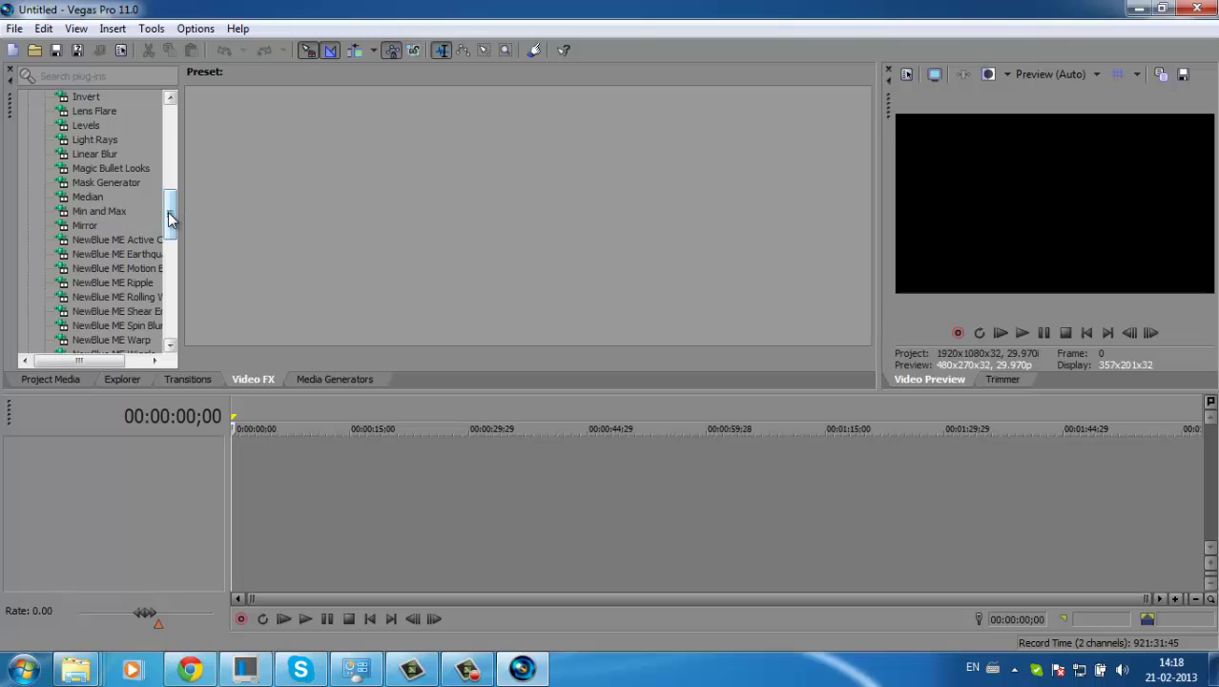
# - Look through the installed plug-ins in the Video FX list, then close Vegas Pro 11.0 to return to the desktop
pyautogui.moveTo(168, 213); pyautogui.dragTo(126, 222)
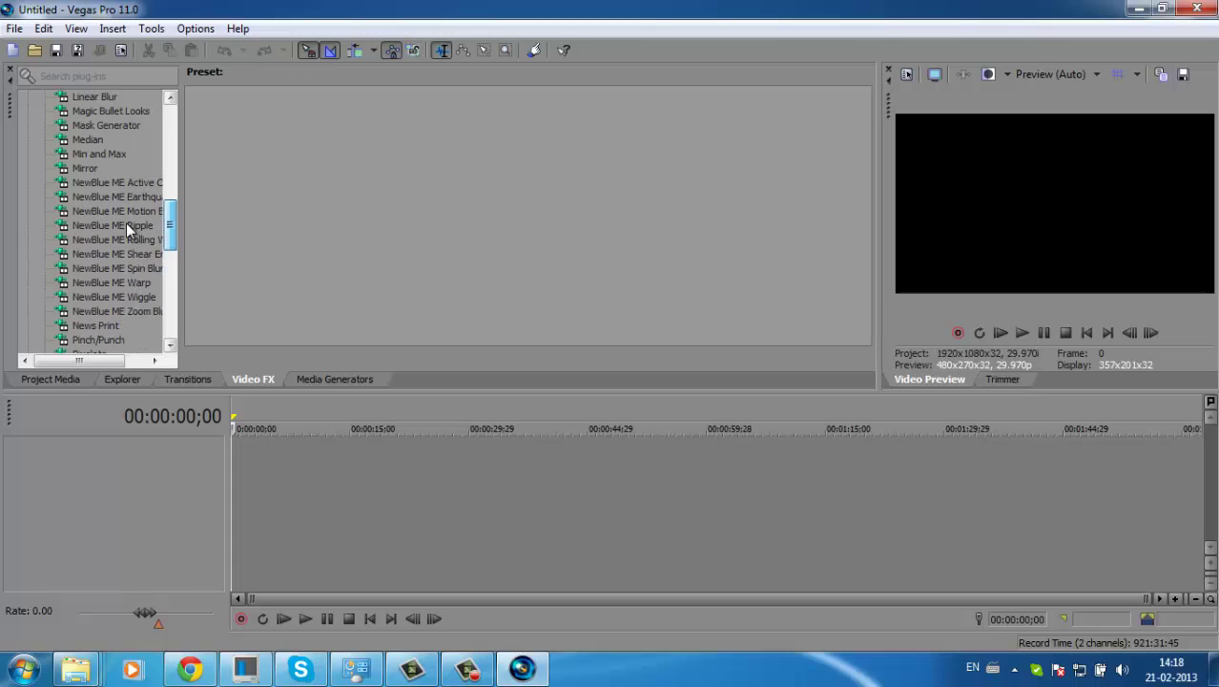
pyautogui.scroll(1, 157, 221)
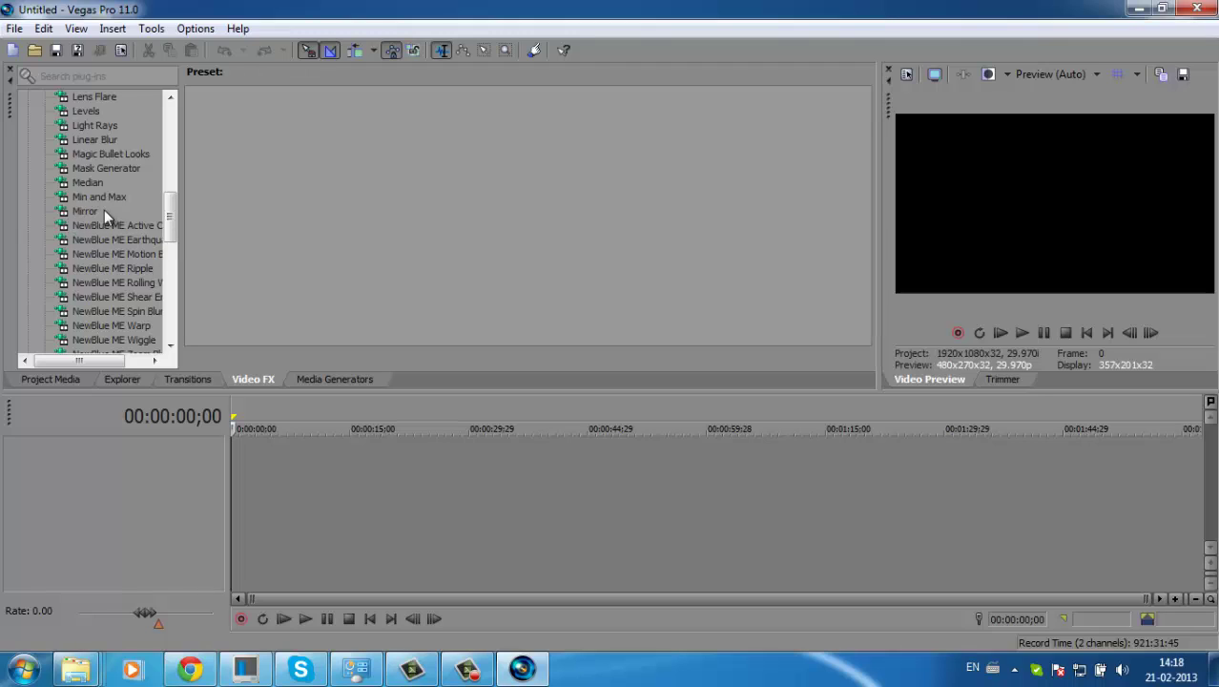
pyautogui.scroll(7, 115, 180)
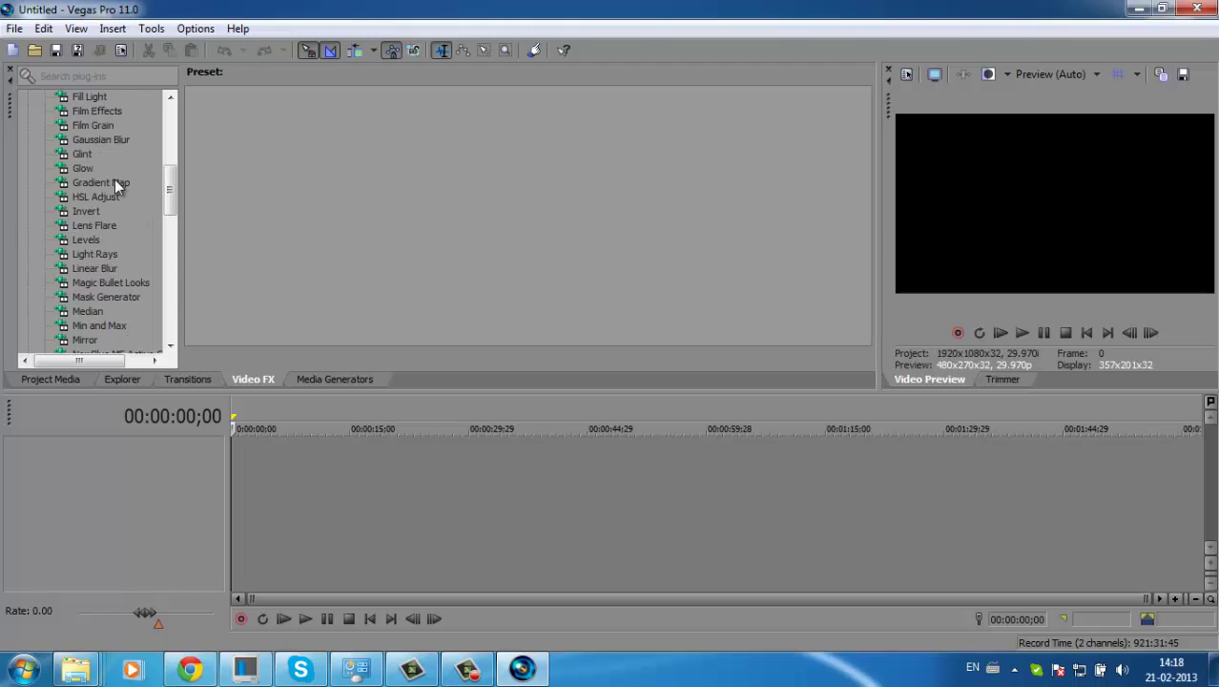
pyautogui.scroll(3, 115, 186)
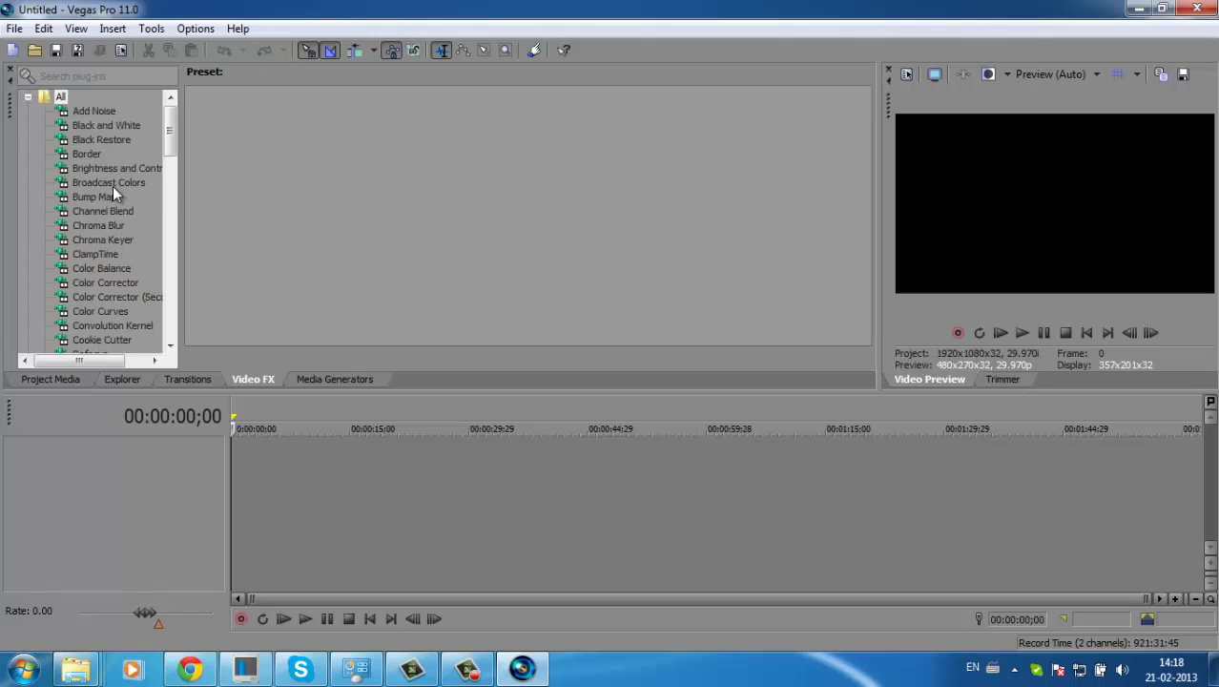
pyautogui.scroll(-12, 114, 195)
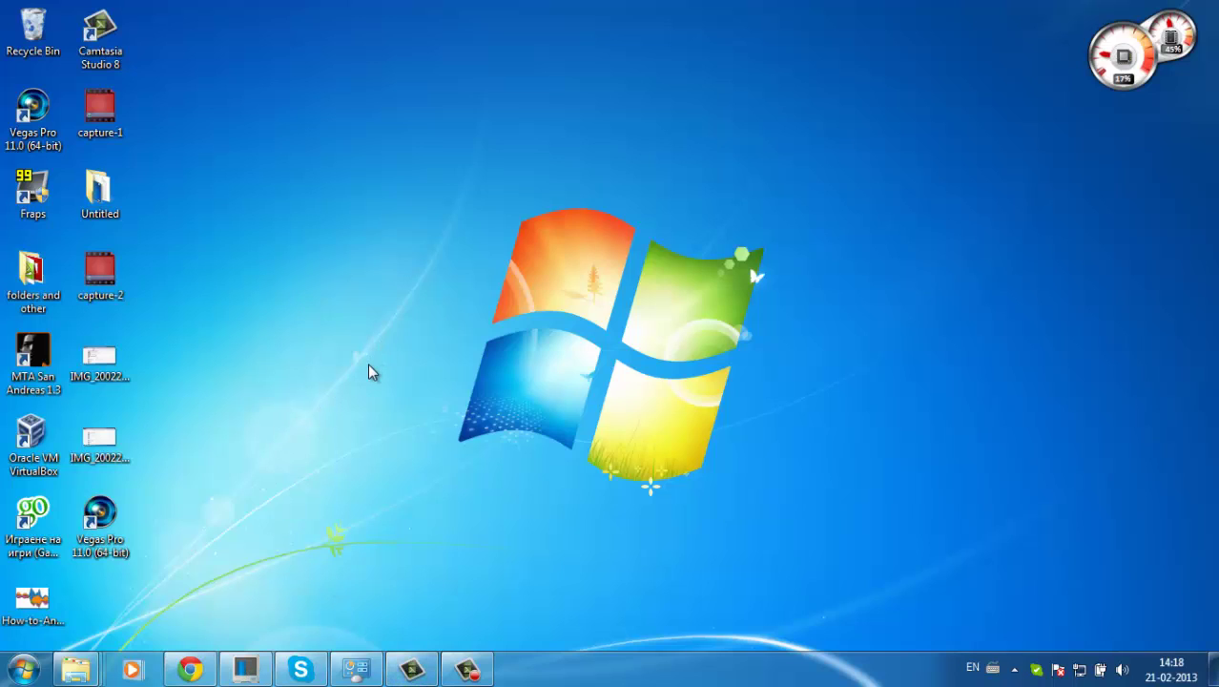
pyautogui.moveTo(195, 671)
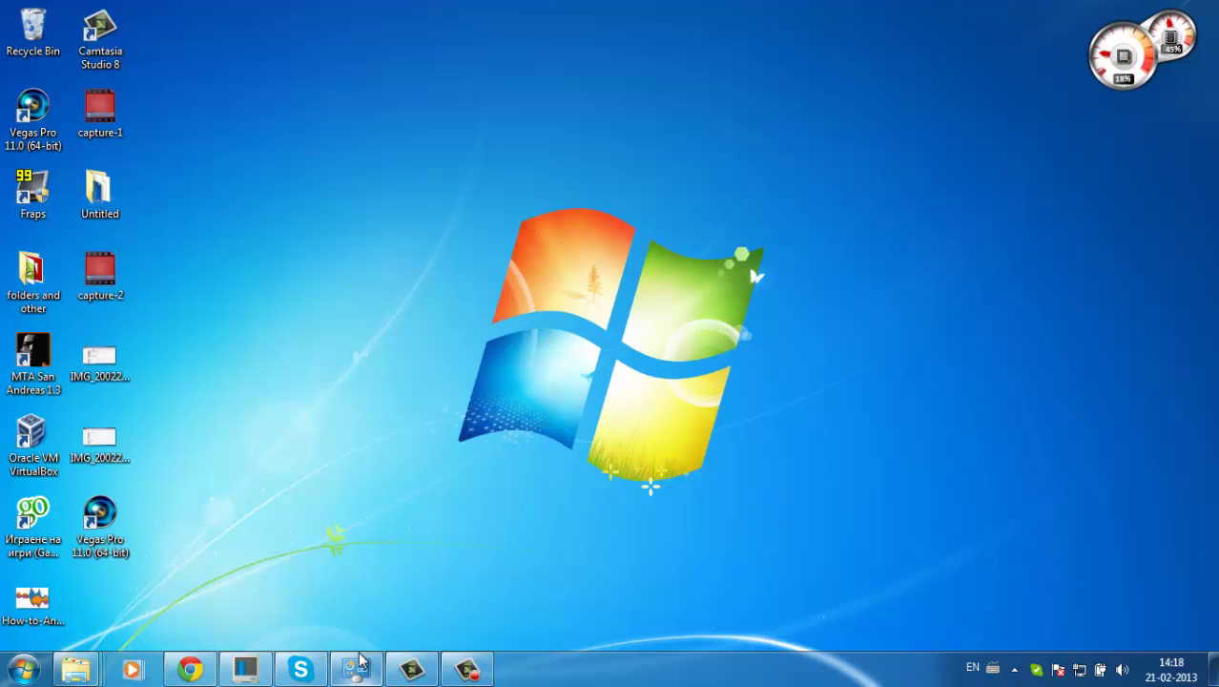
pyautogui.moveTo(361, 660)
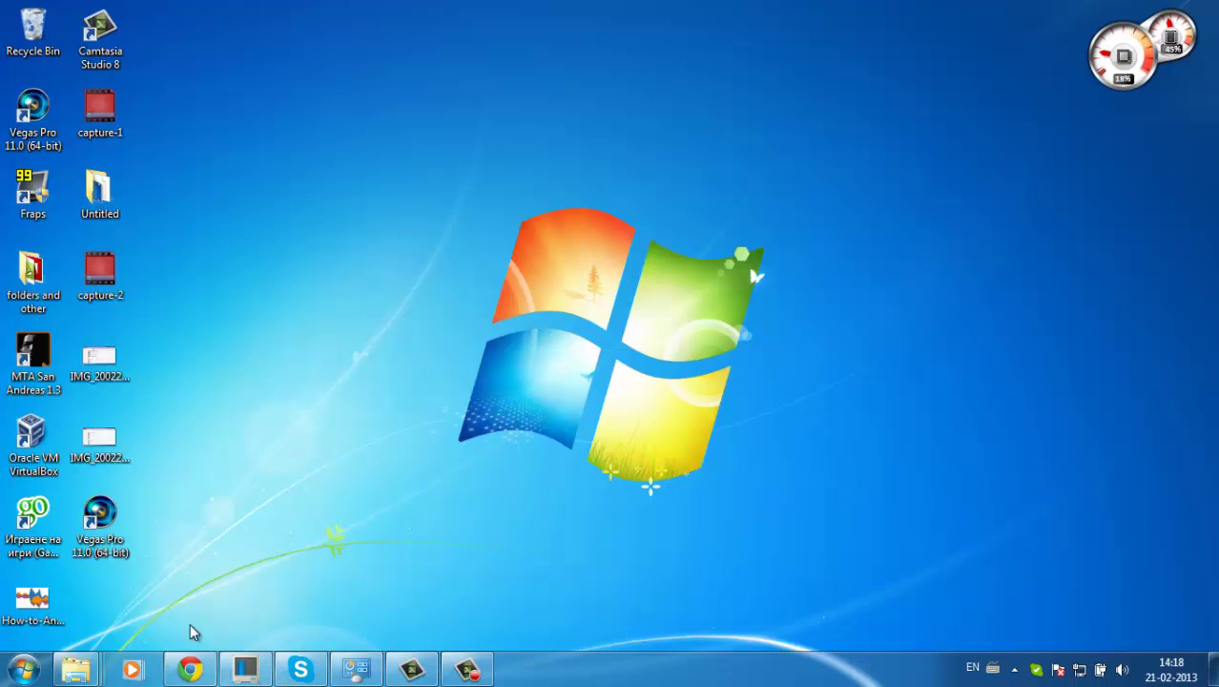
pyautogui.click(482, 670)
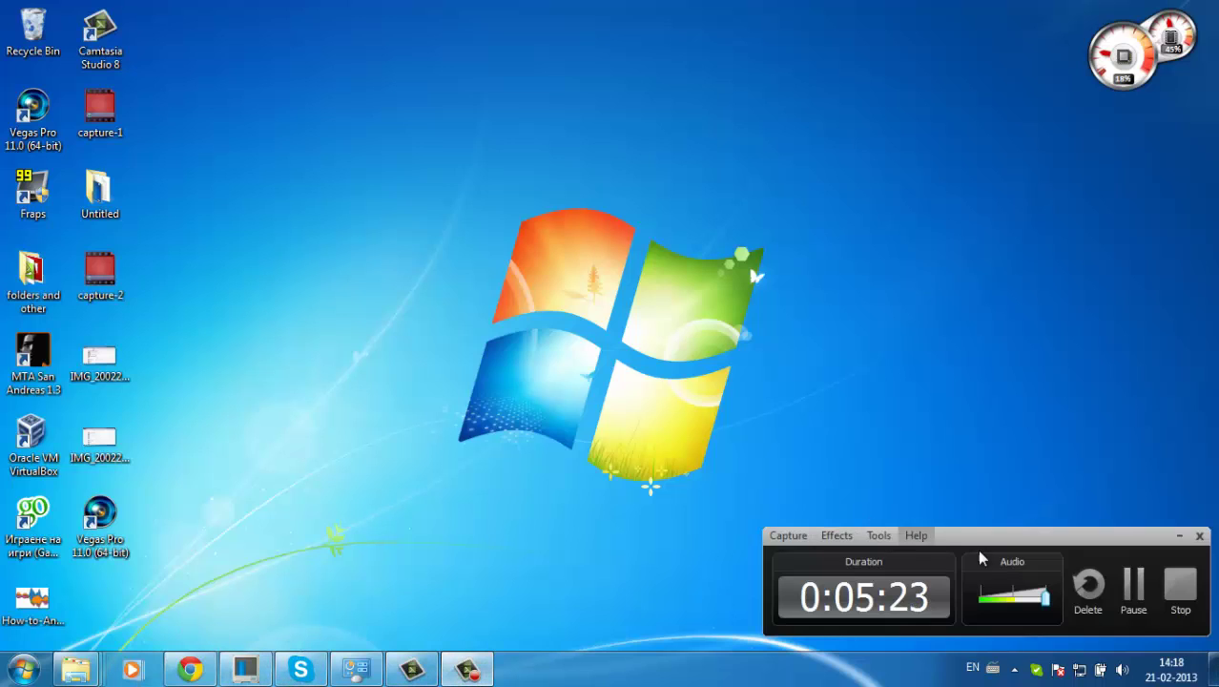